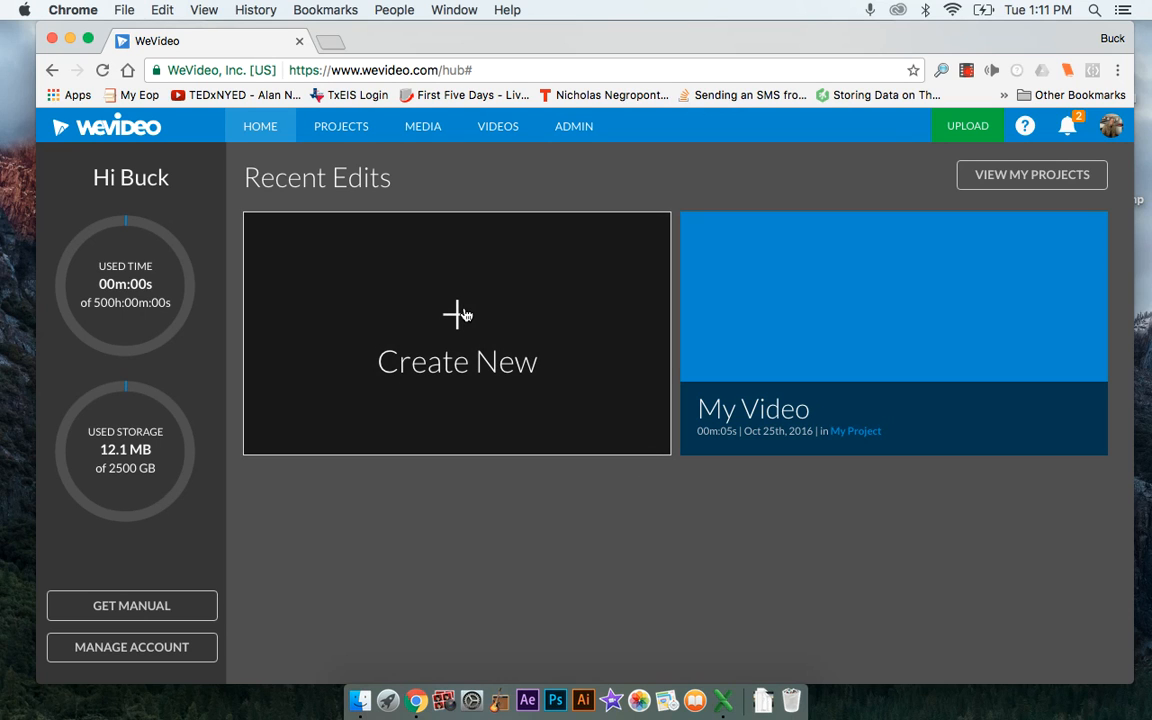
Open the existing My Video edit from the recent edits
click(462, 315)
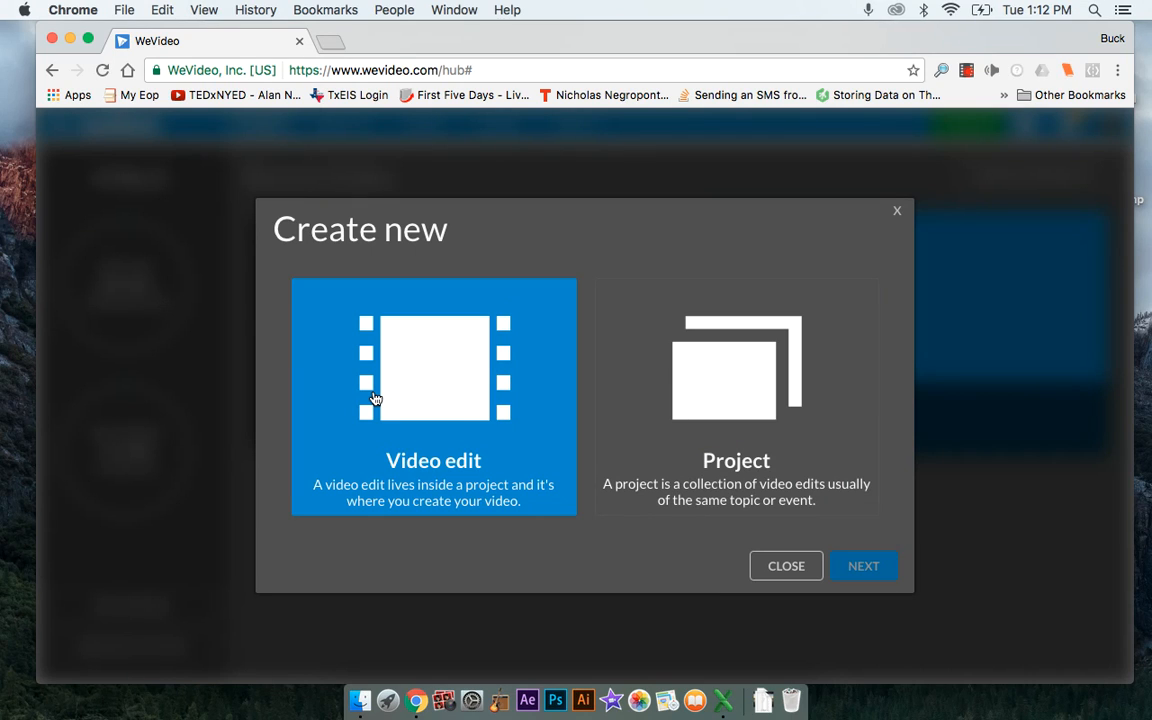
click(786, 566)
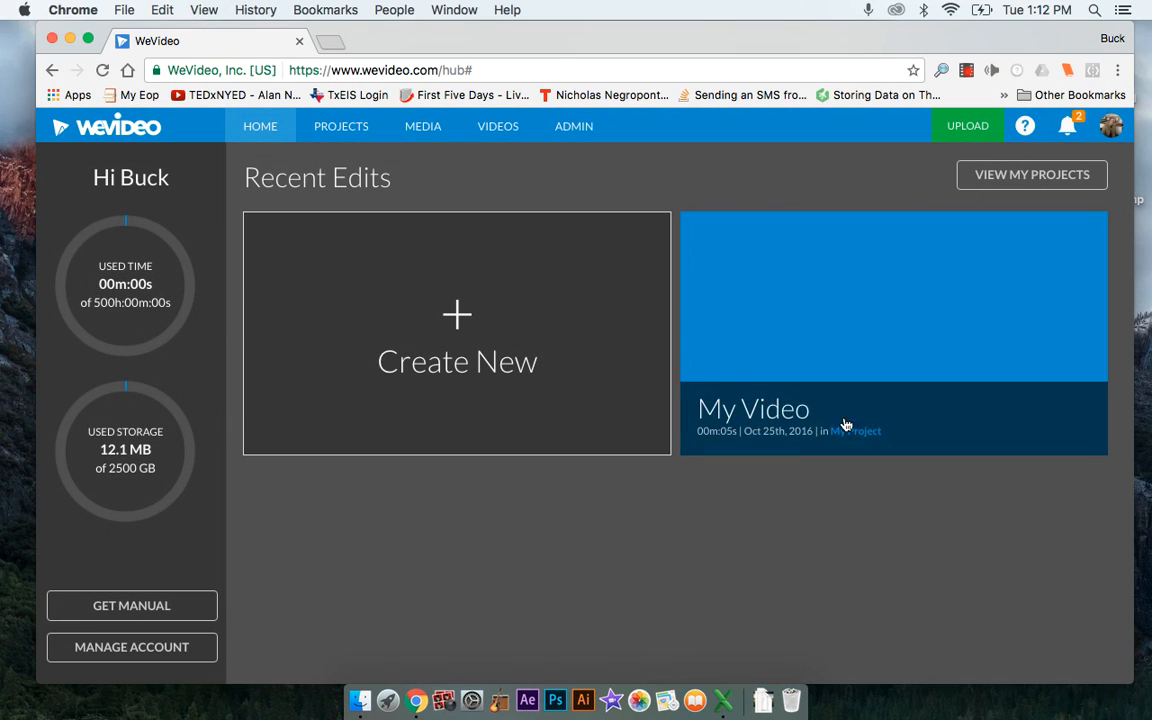
click(983, 411)
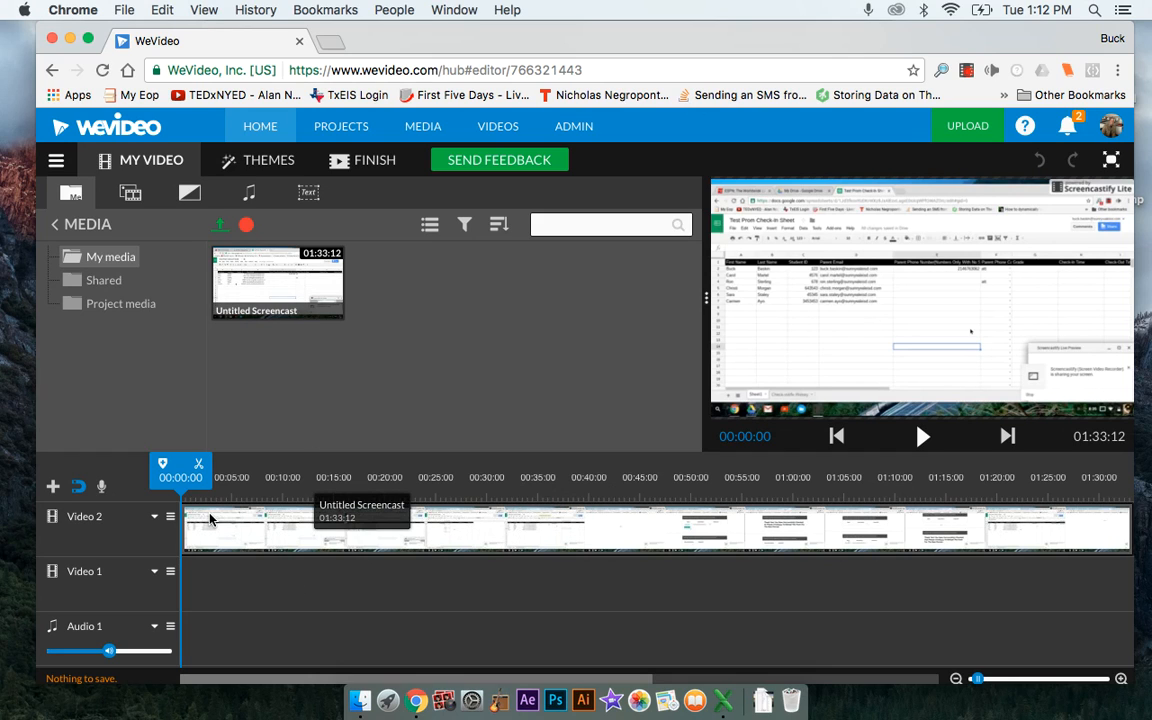
scroll(146, 534, right, 1)
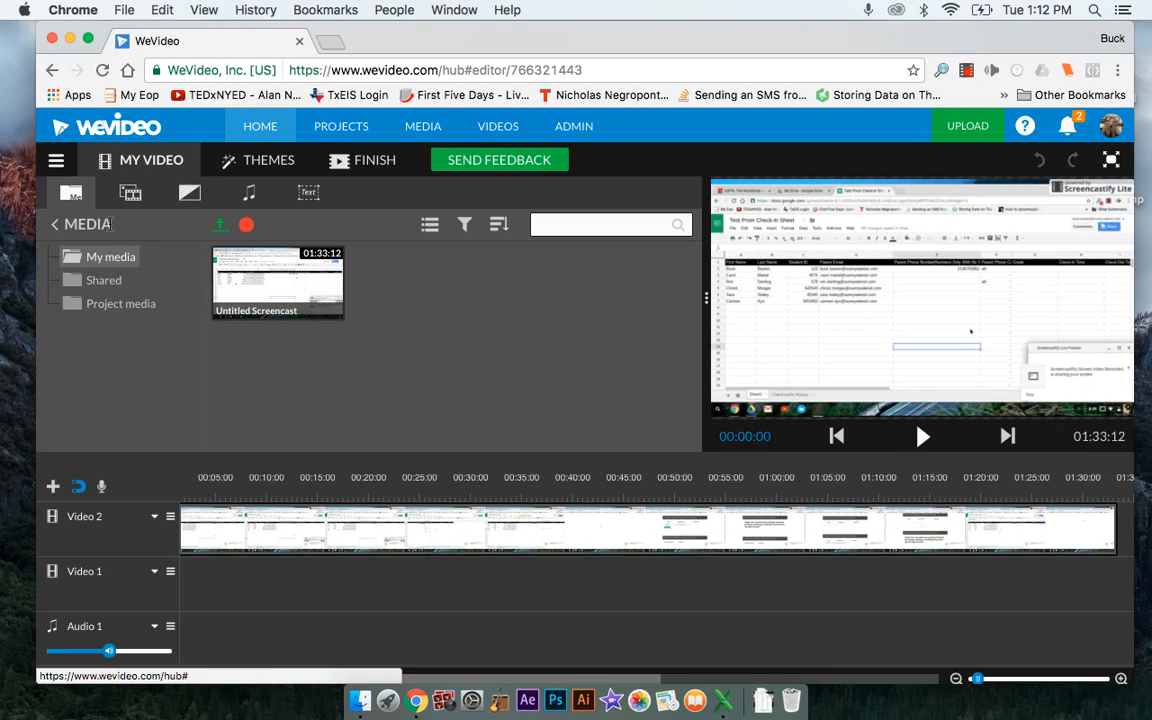
Look through the Backgrounds, Solids and Overlays graphics and preview the Bang and Tree overlays
click(128, 195)
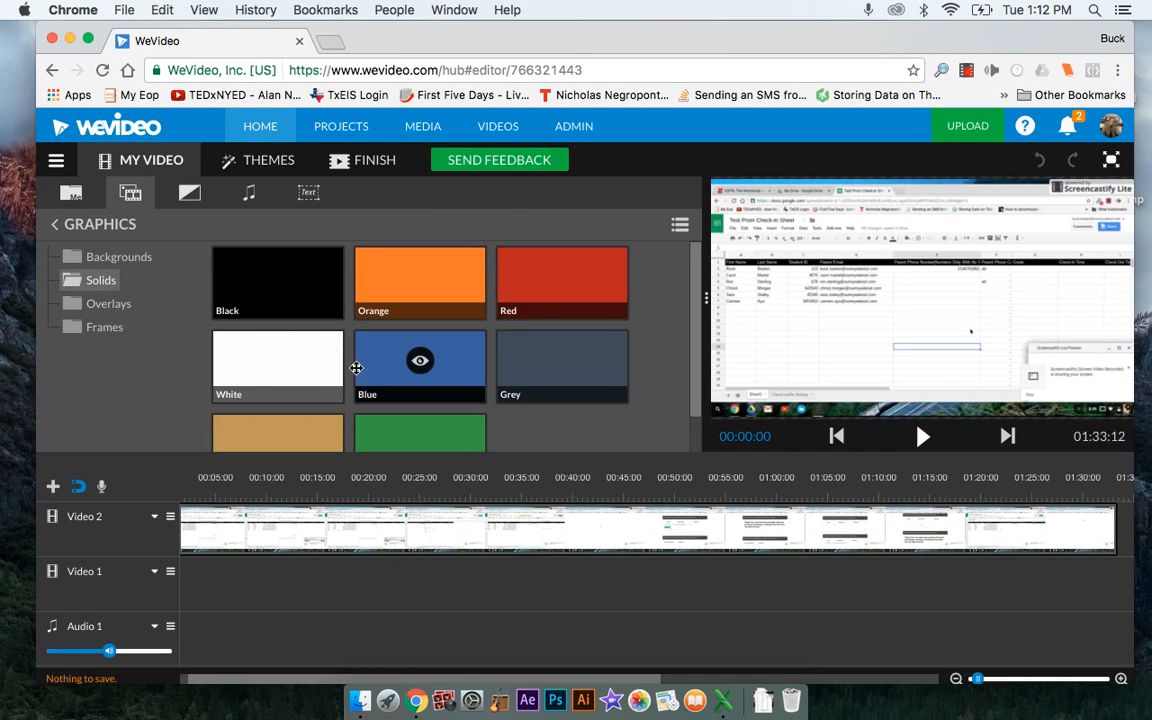
click(117, 258)
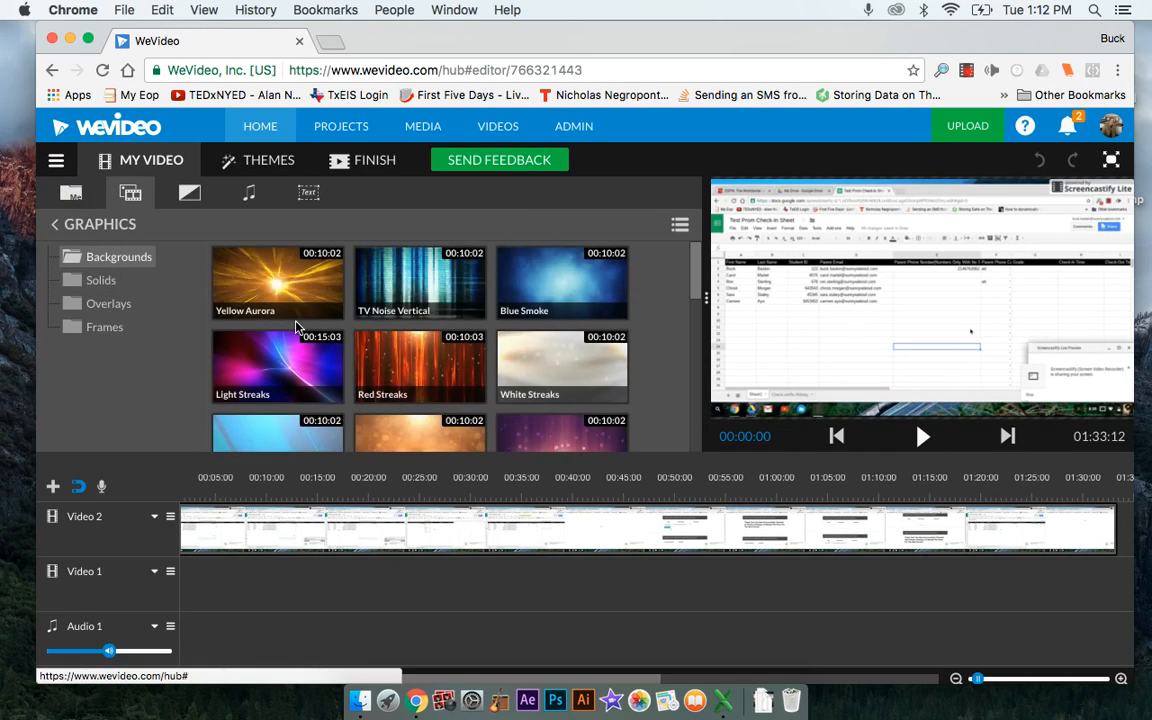
scroll(266, 288, down, 10)
scroll(296, 327, down, 3)
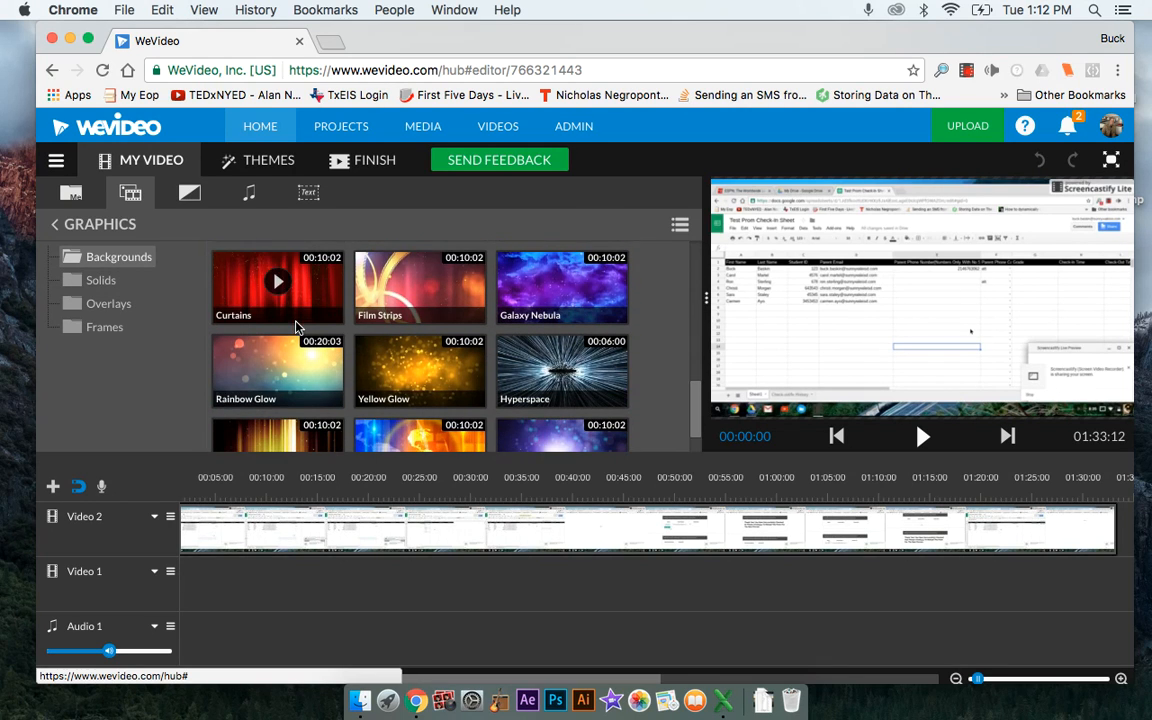
click(114, 286)
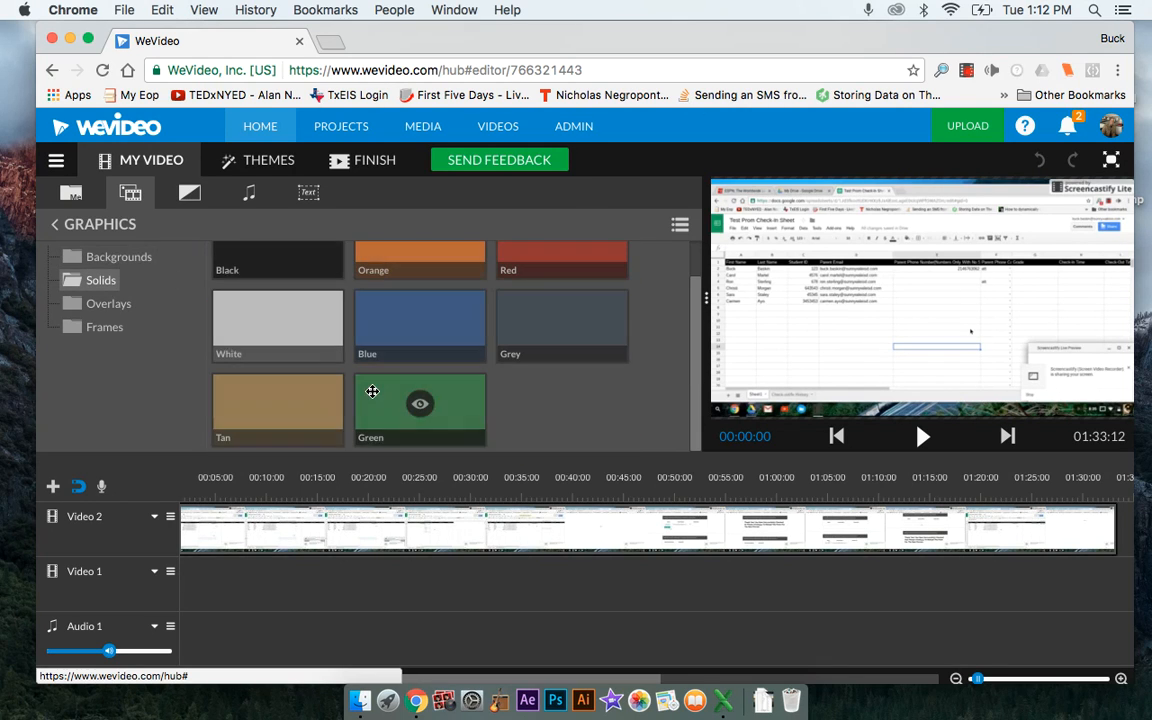
click(116, 305)
scroll(352, 375, down, 2)
scroll(352, 375, up, 2)
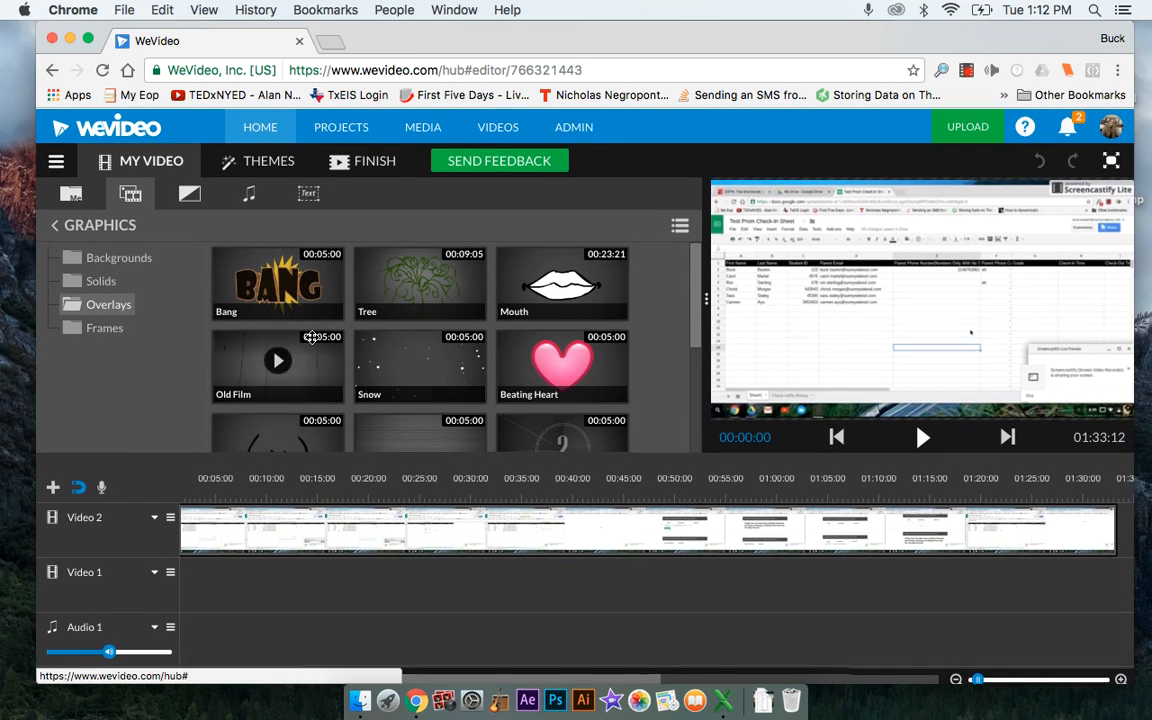
click(277, 280)
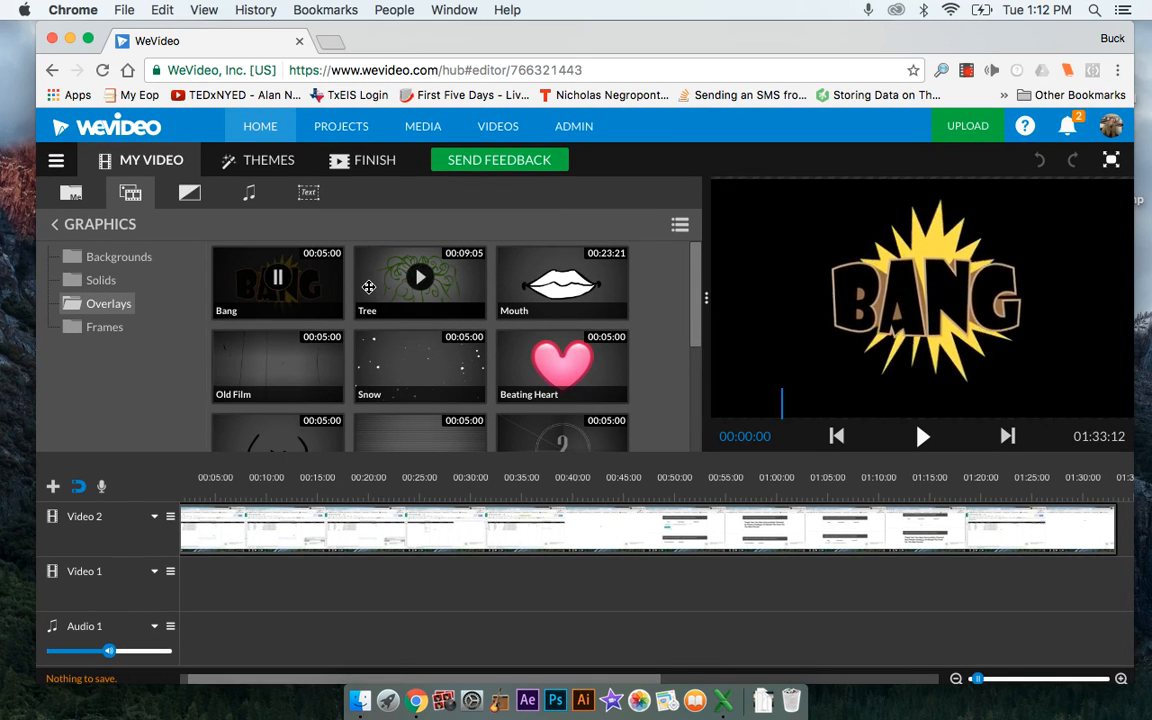
click(418, 282)
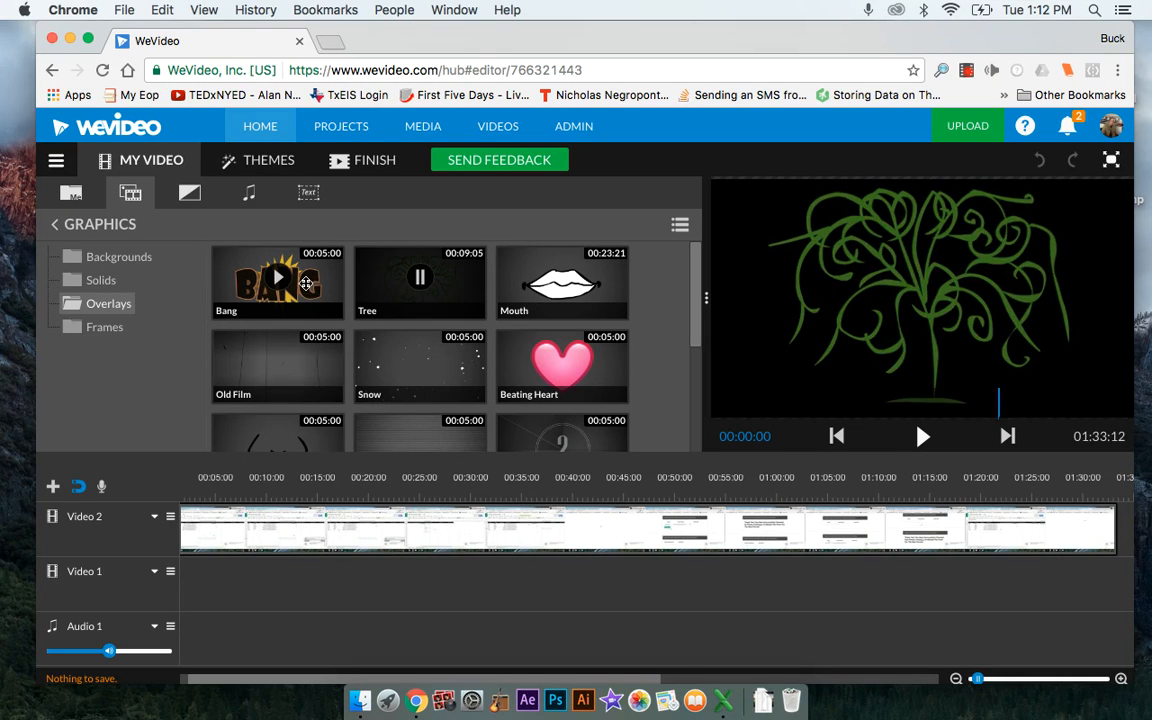
Replace the screencast clip on the Video 2 track with the Tree overlay, placed at the start of the timeline
click(275, 538)
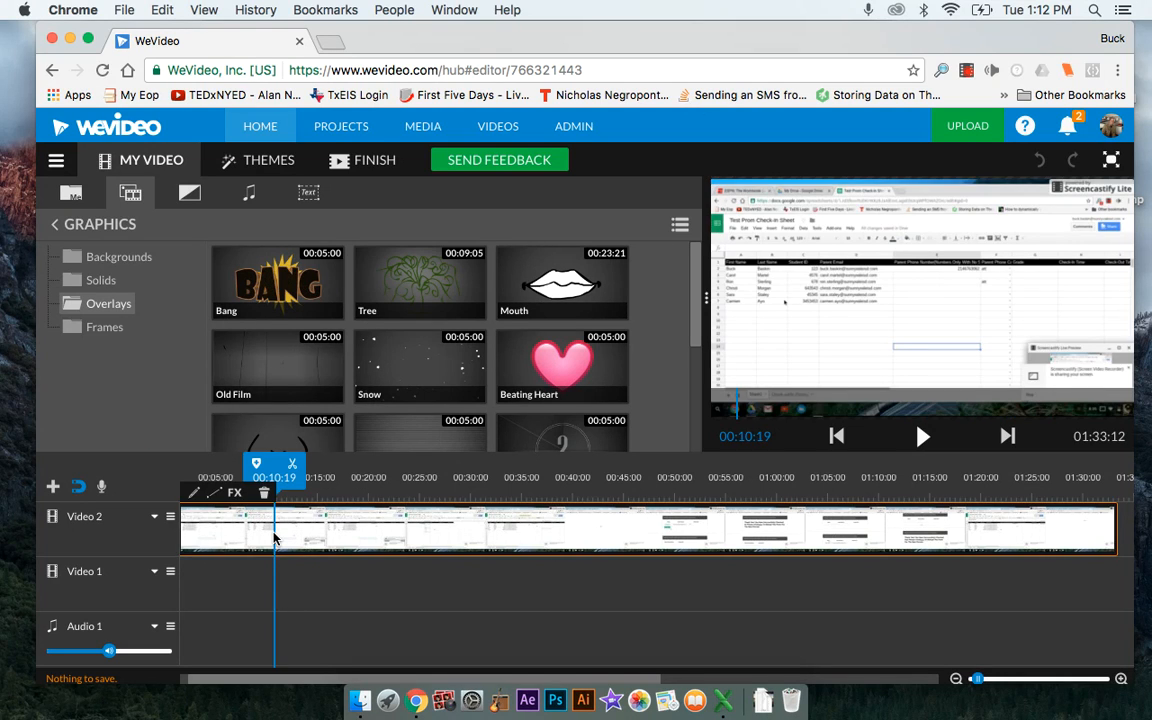
key(Delete)
drag(345, 293, 196, 533)
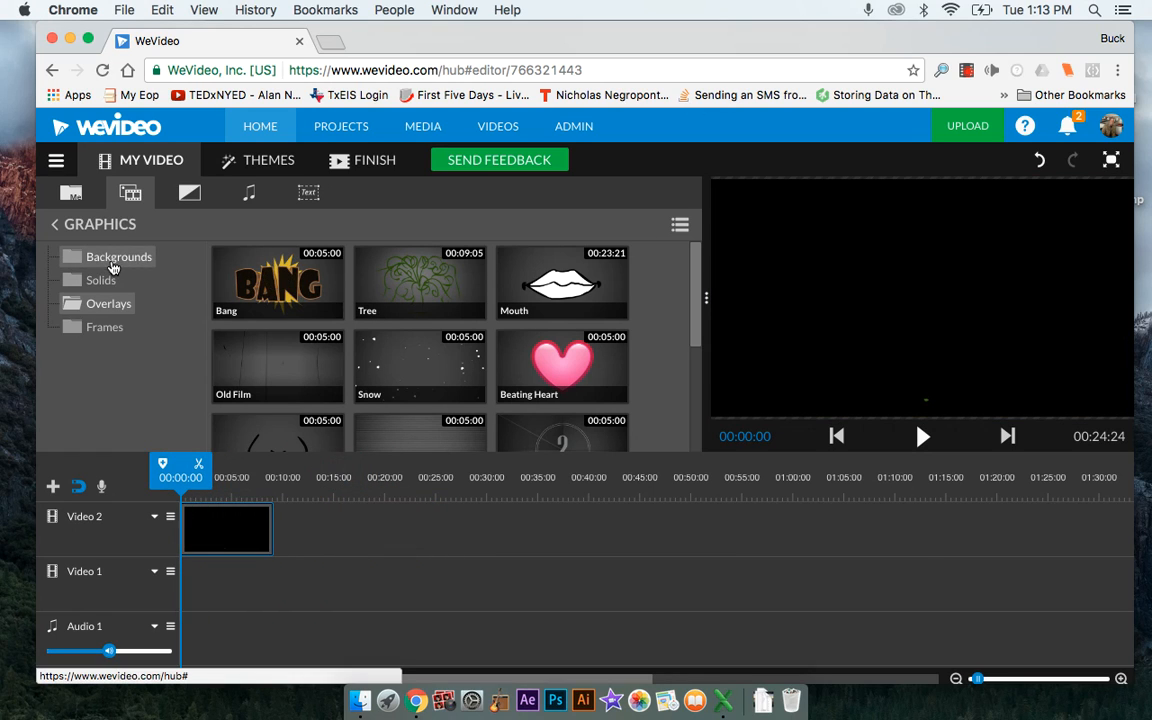
Place the White Streaks background at the start of the Video 1 track beneath the Tree overlay and play back the layered clips
click(113, 264)
mouse_move(596, 375)
mouse_down()
mouse_move(512, 607)
mouse_move(321, 540)
mouse_move(267, 597)
mouse_move(195, 598)
mouse_up()
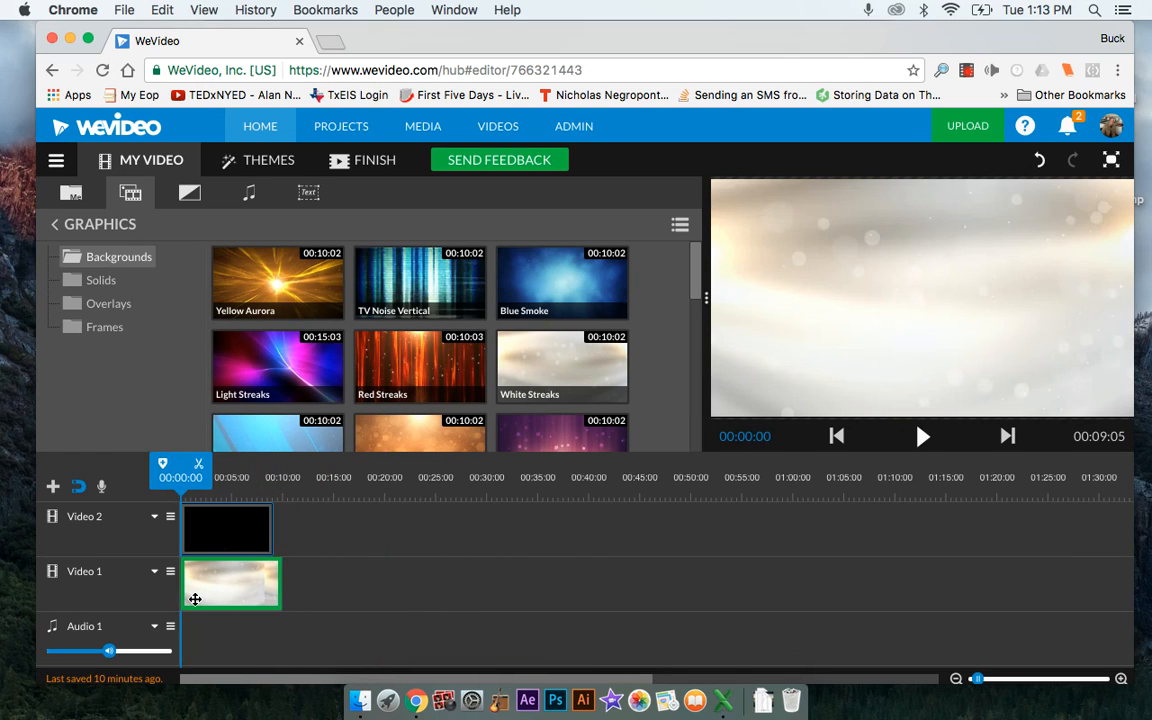
click(191, 536)
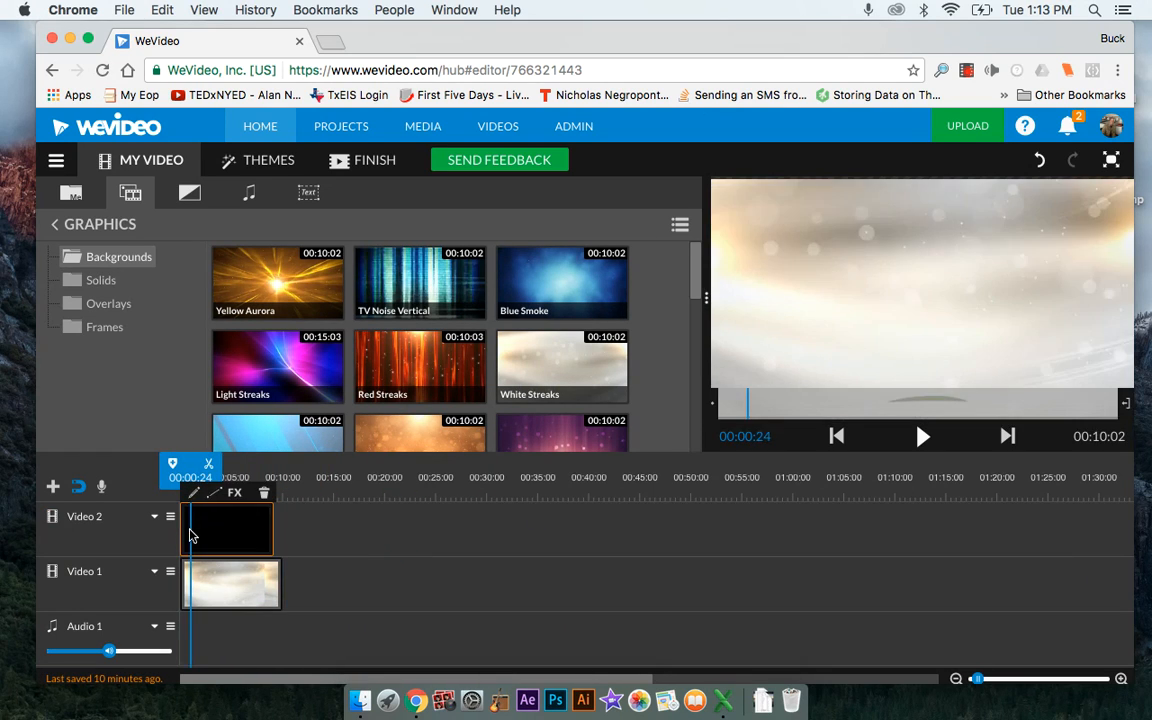
key(space)
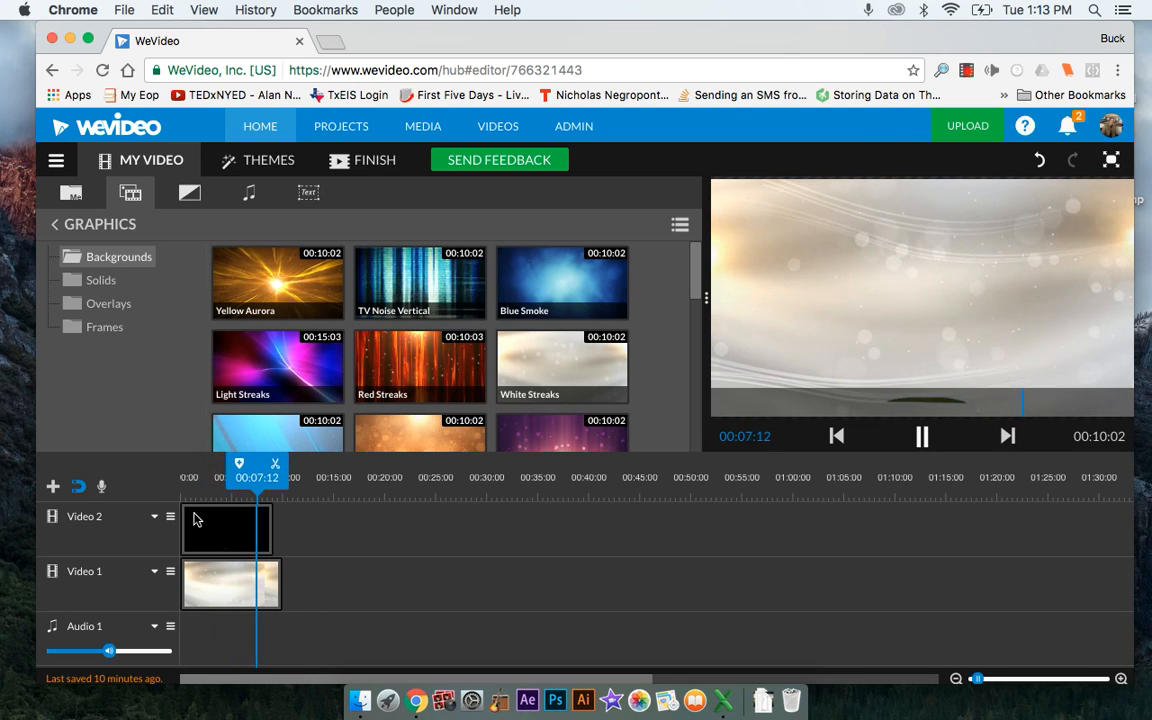
key(space)
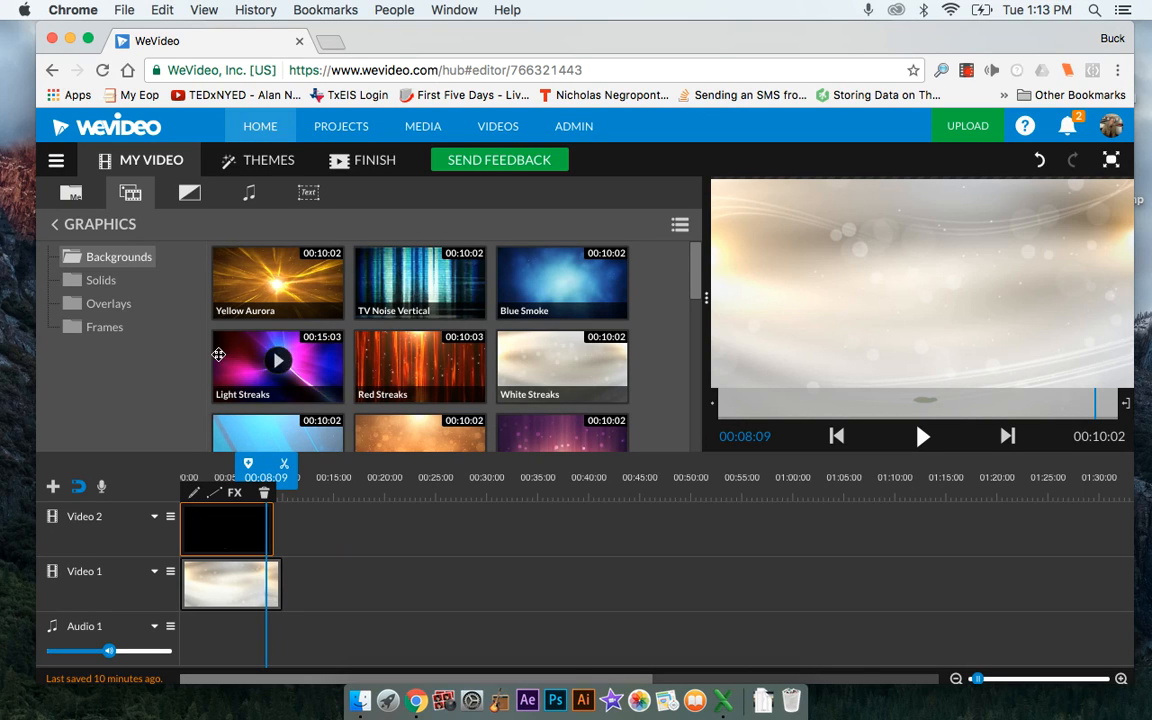
Look over the available background graphics and the options for adding a new track
scroll(436, 403, down, 3)
scroll(436, 404, up, 1)
scroll(436, 404, down, 5)
scroll(436, 404, up, 6)
mouse_move(436, 403)
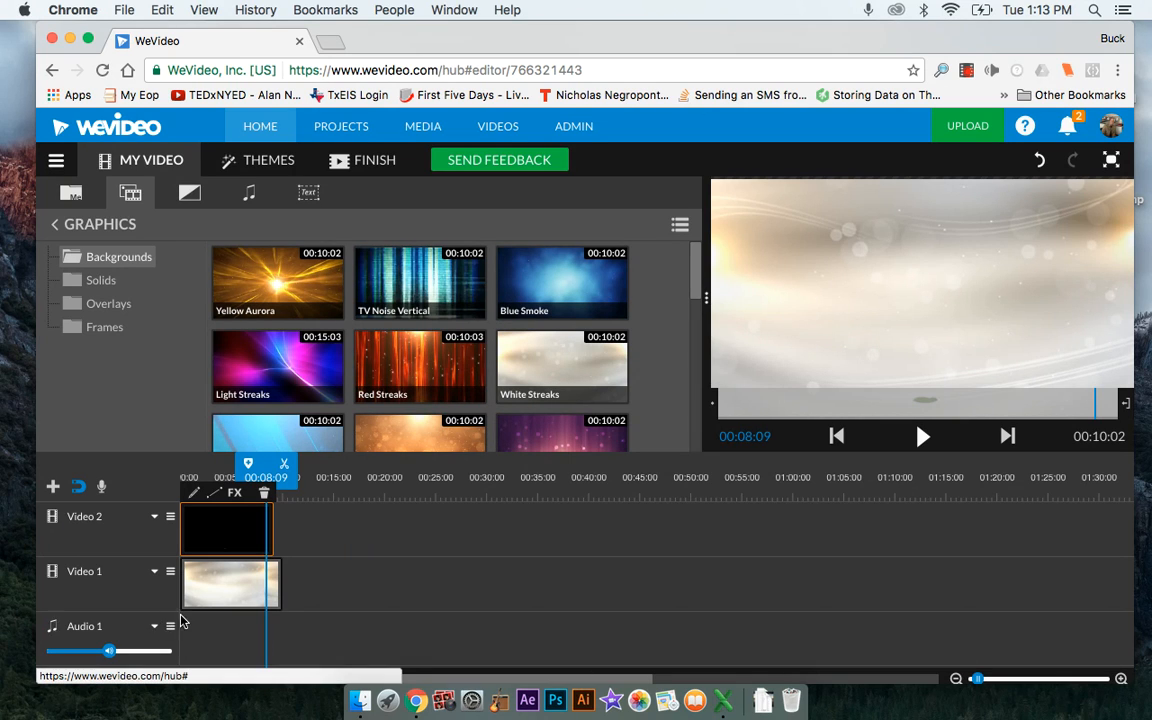
click(53, 487)
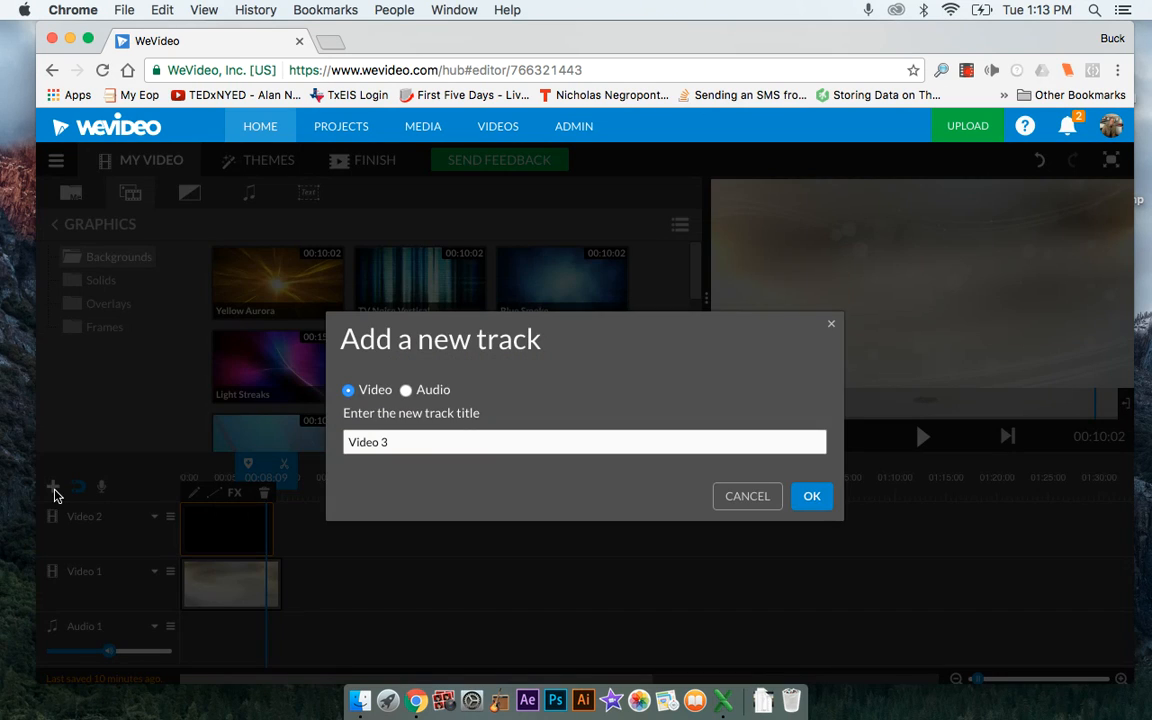
click(725, 498)
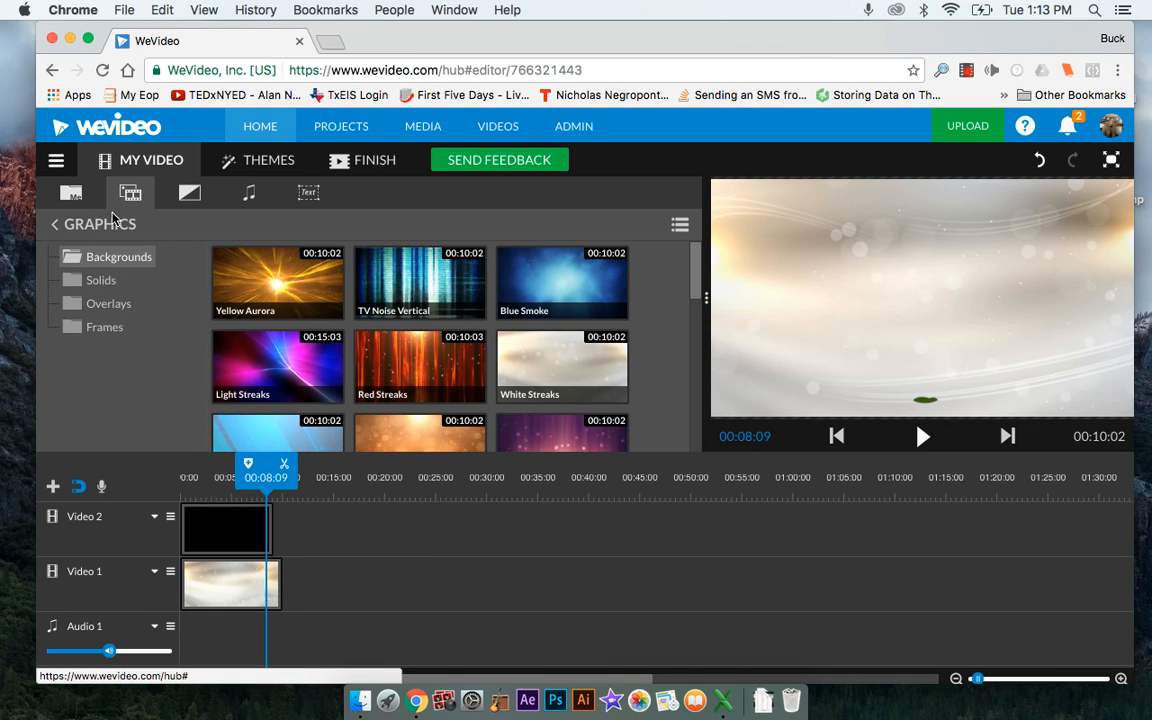
Look through the Standard transitions in the library
click(178, 188)
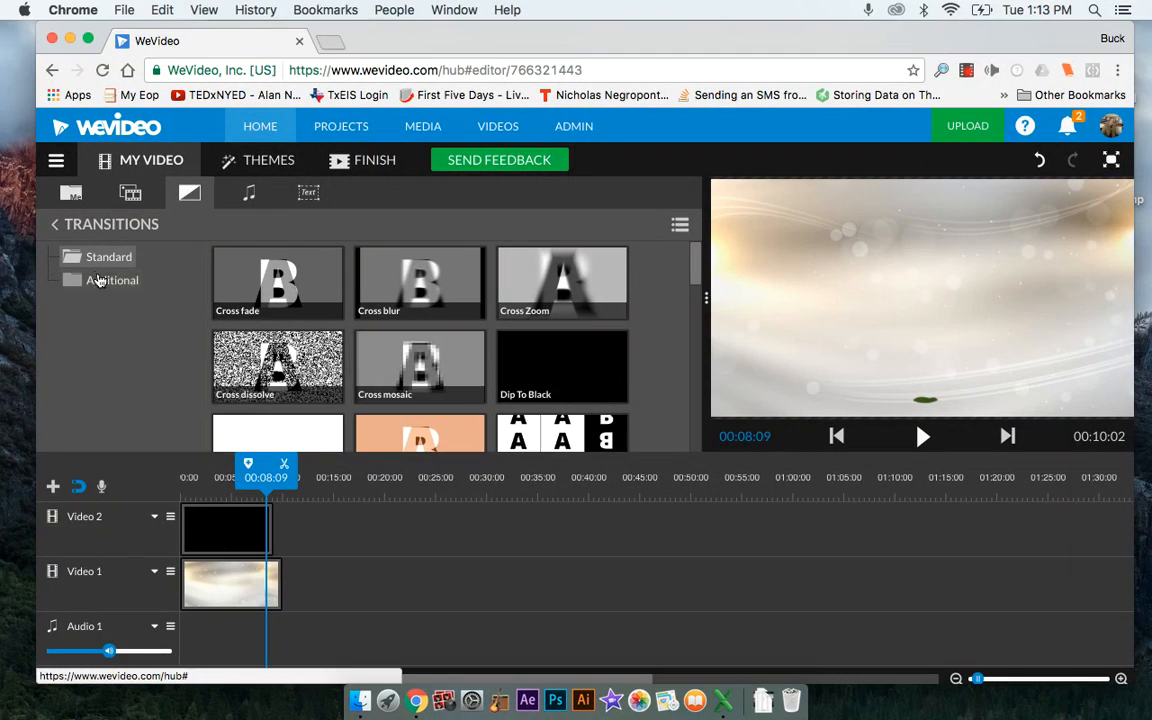
scroll(450, 385, down, 5)
scroll(450, 390, down, 3)
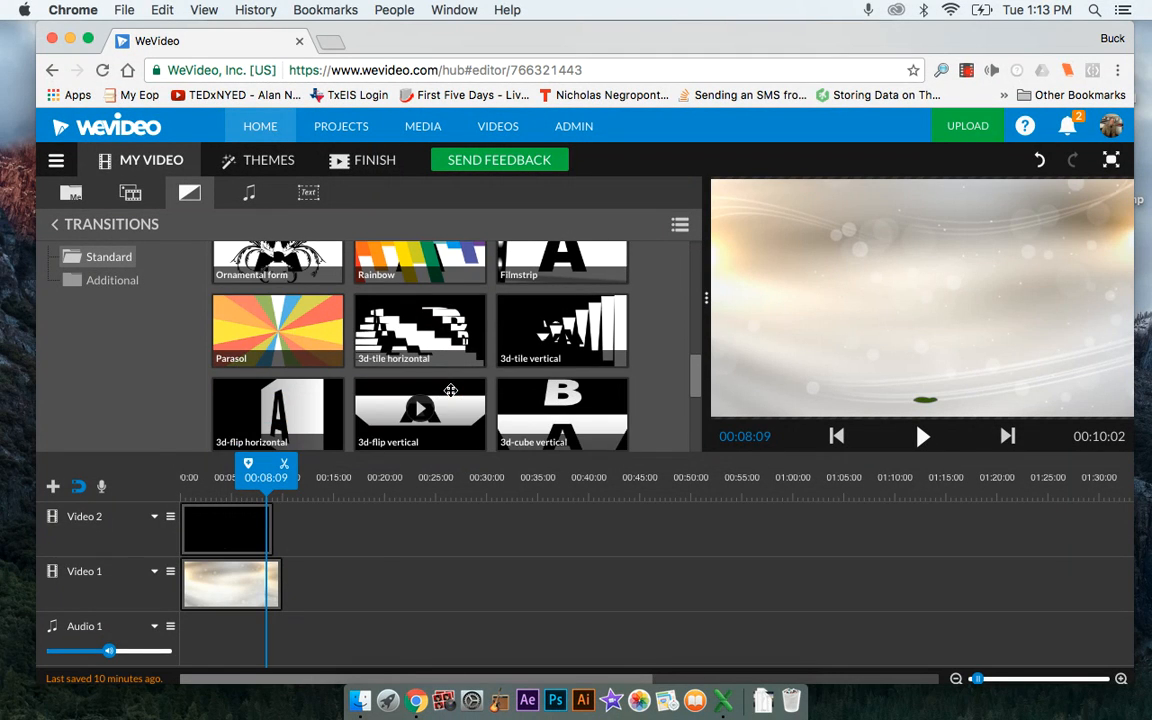
scroll(450, 390, up, 1)
scroll(450, 390, up, 5)
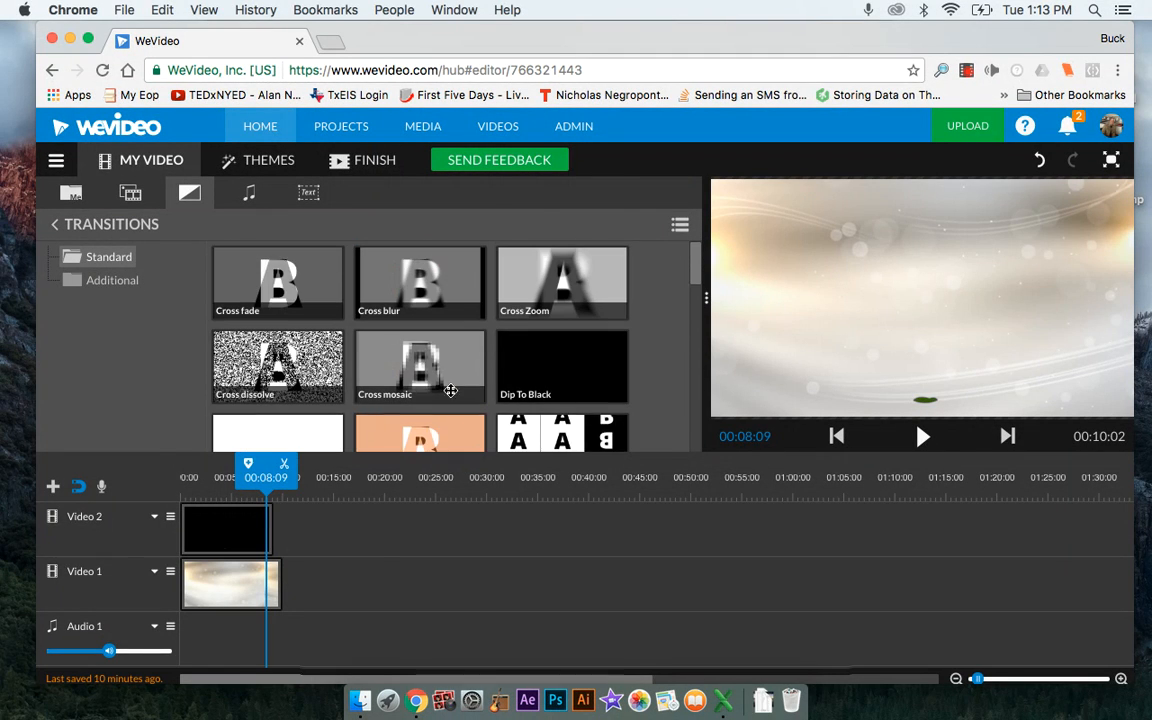
Look through the Free music, Sound Effects and Cheerful Premium Music collections in the audio library
click(251, 199)
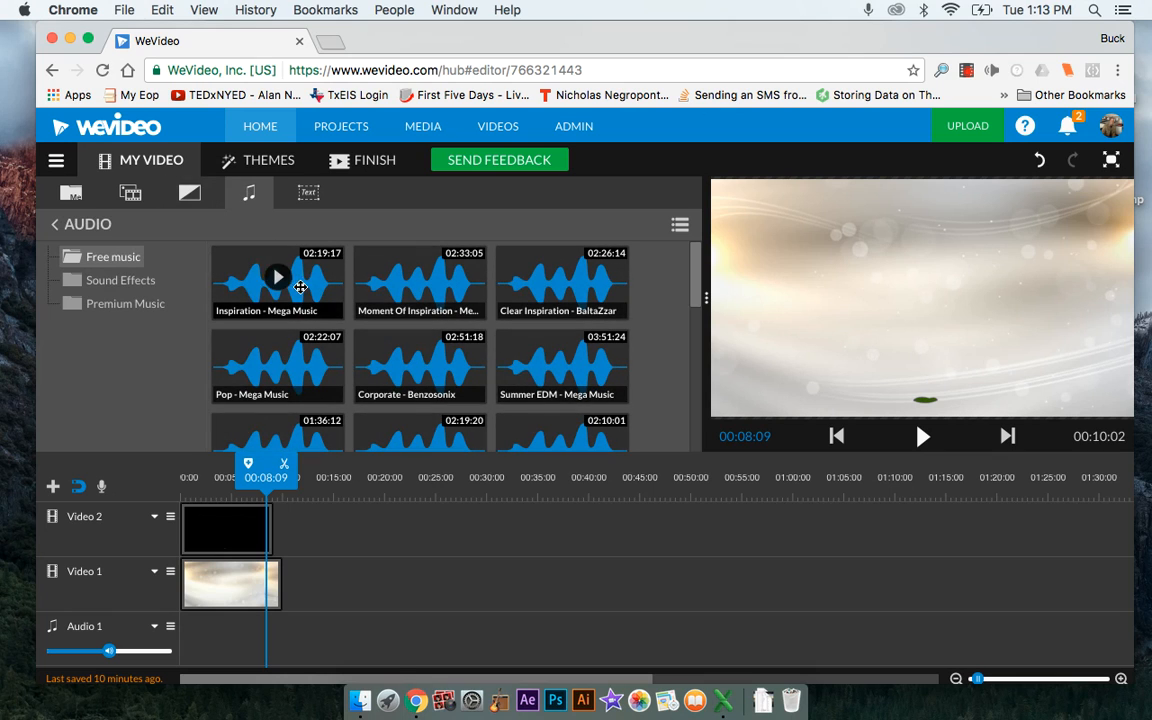
scroll(270, 296, down, 2)
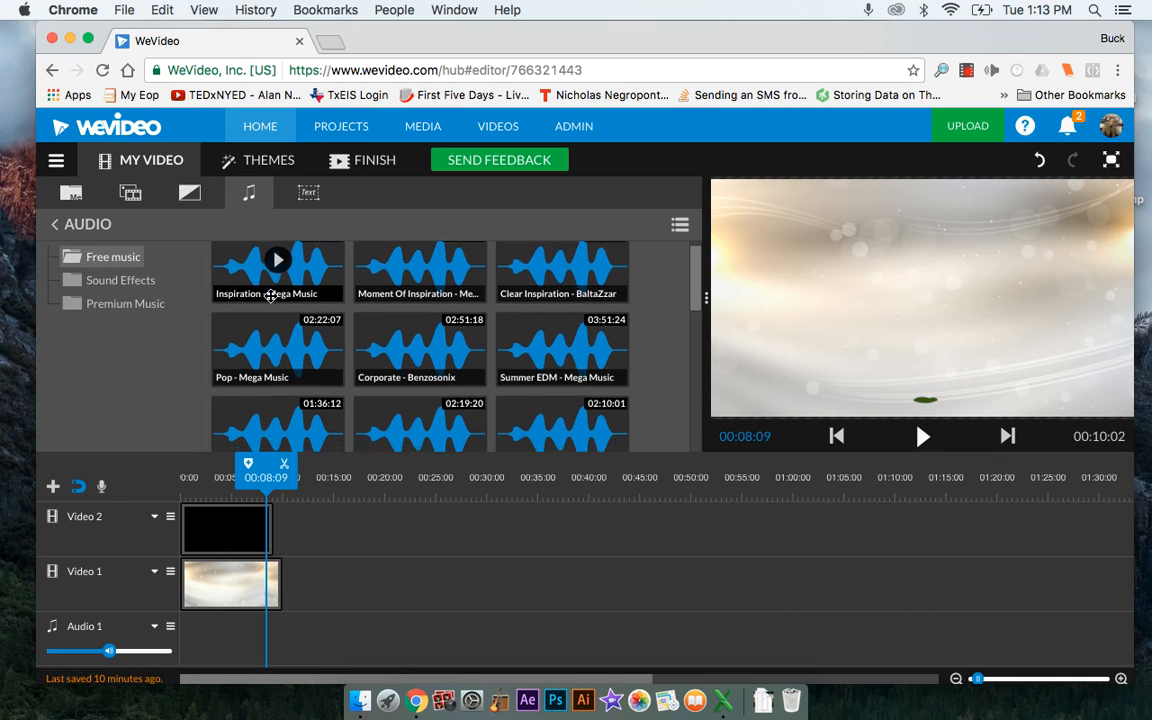
scroll(270, 296, down, 10)
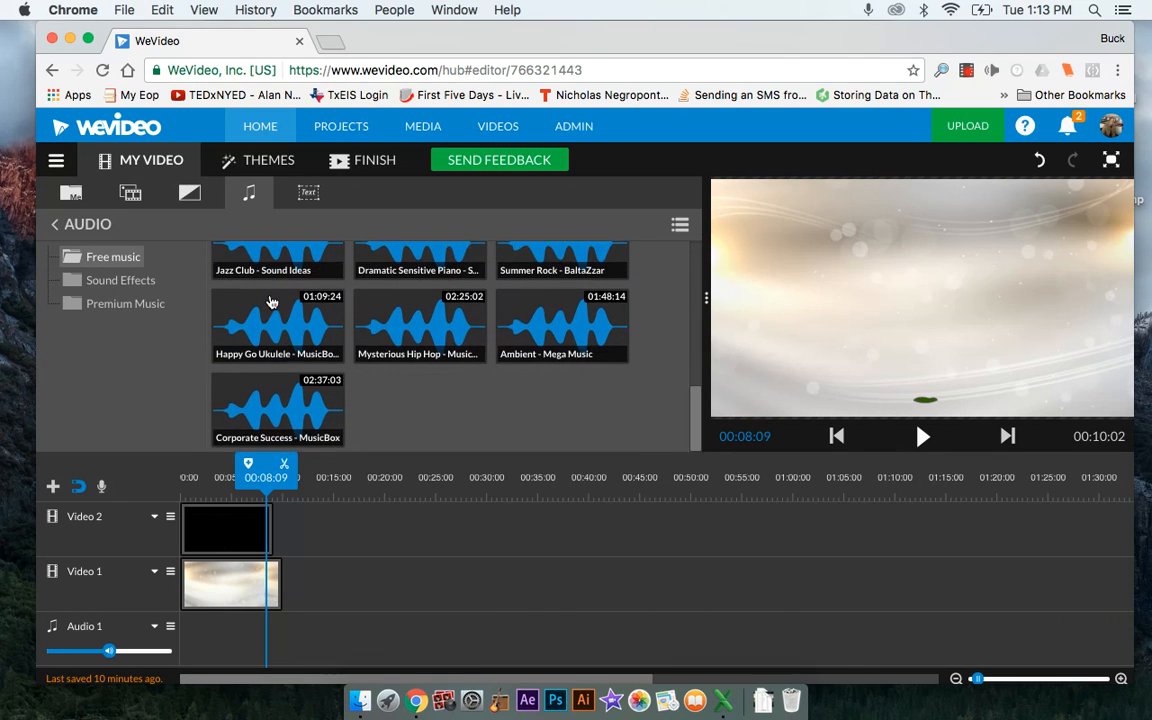
click(121, 283)
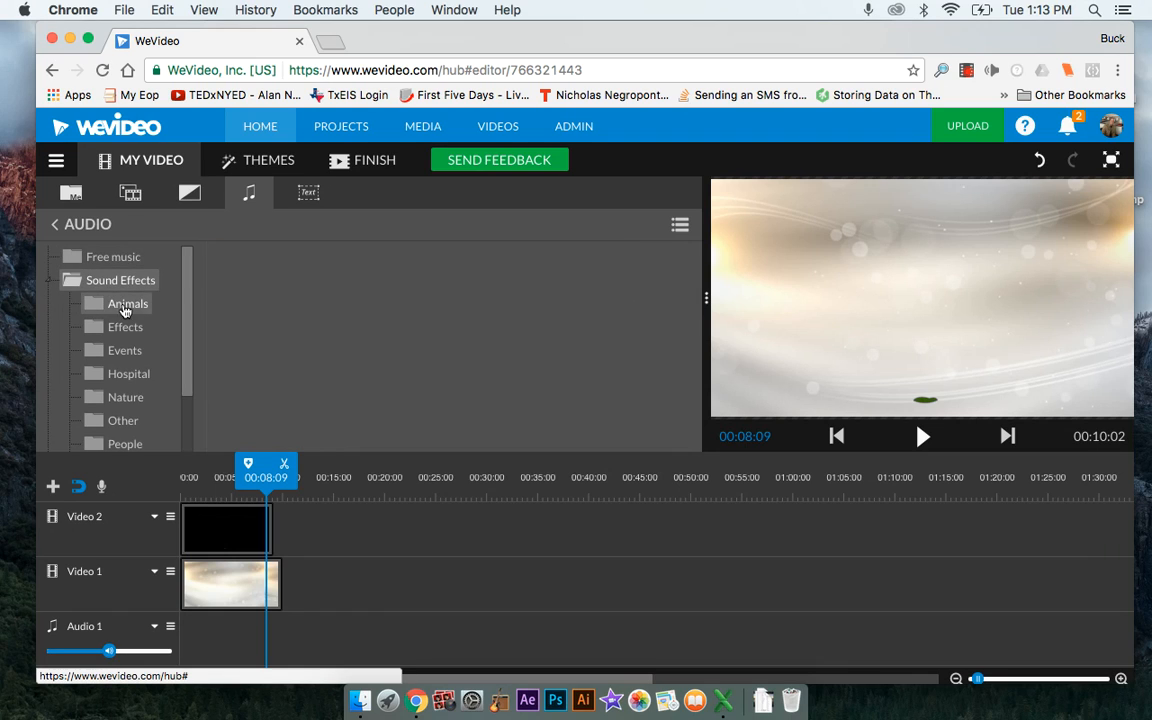
click(48, 279)
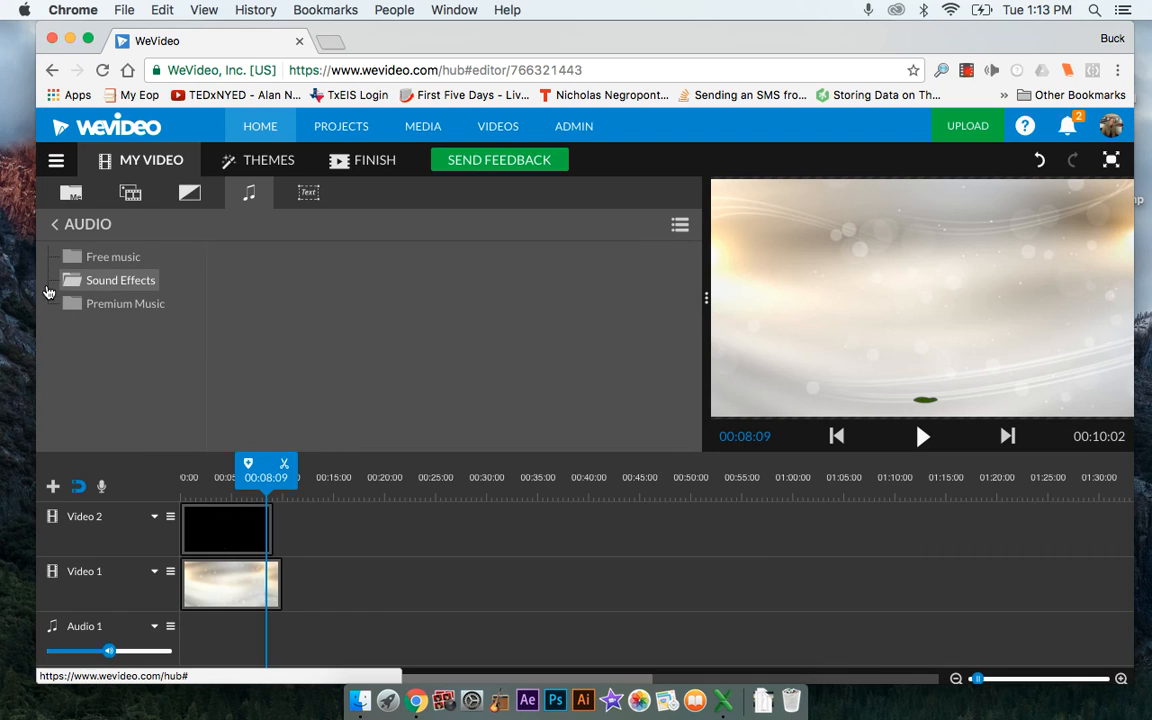
click(110, 304)
click(127, 328)
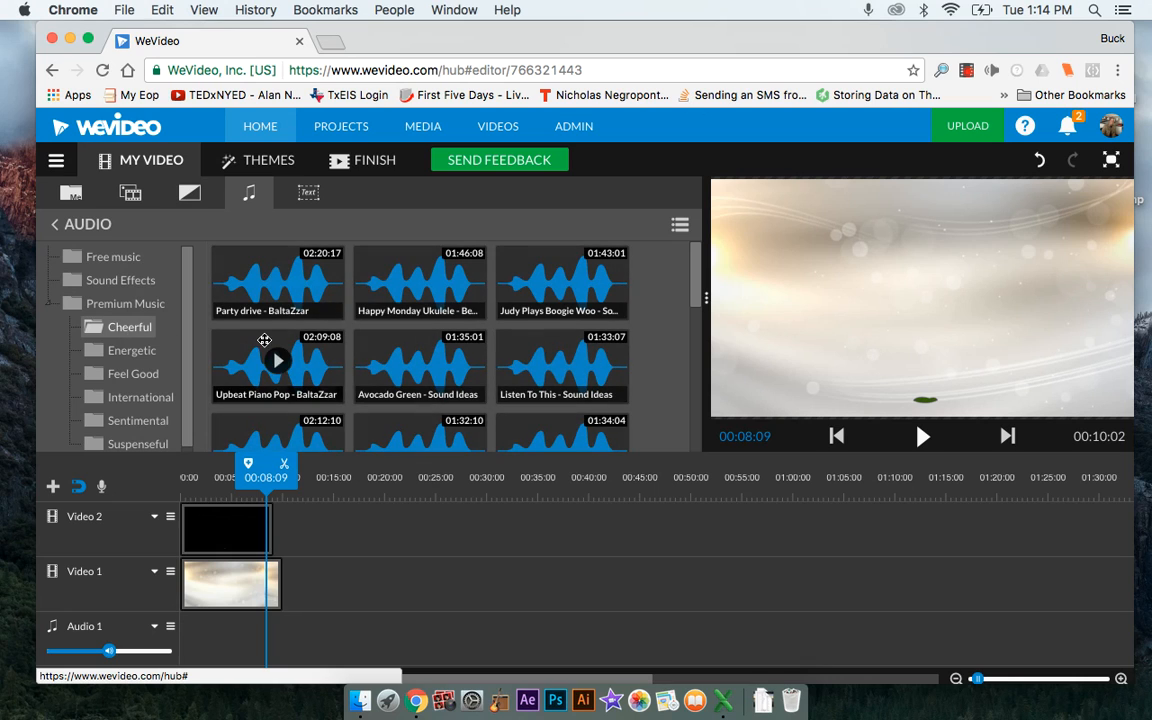
scroll(400, 300, down, 5)
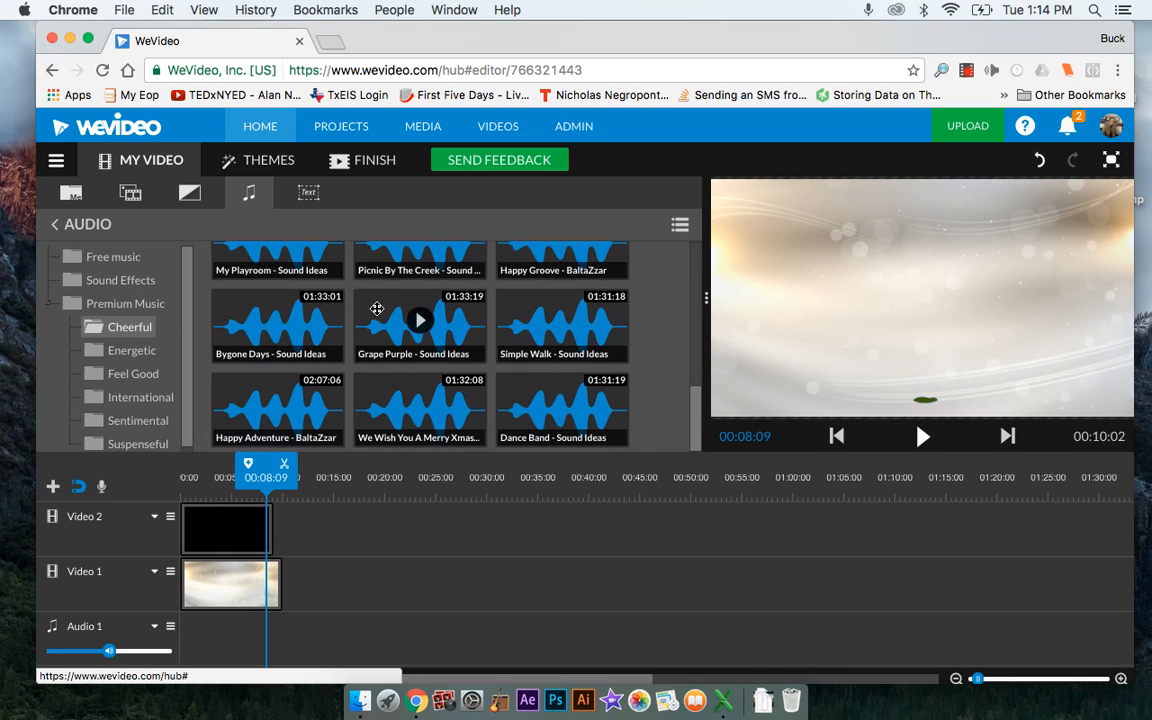
click(48, 304)
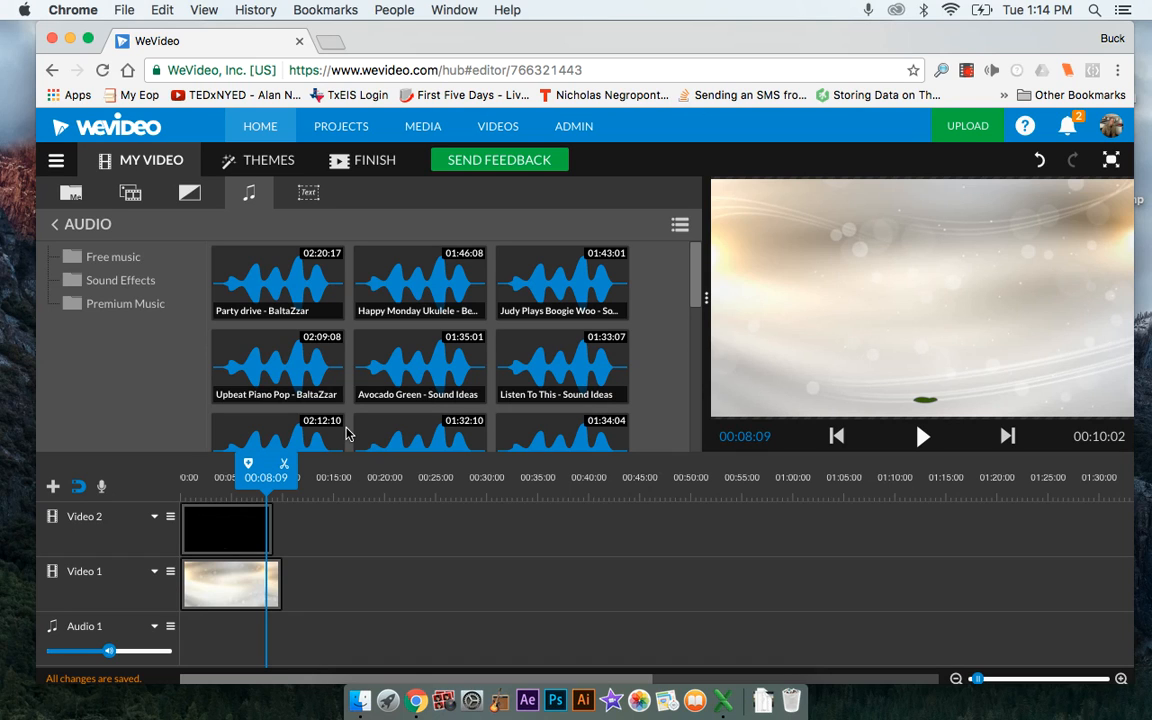
View the available text graphics and the My media collection
click(305, 190)
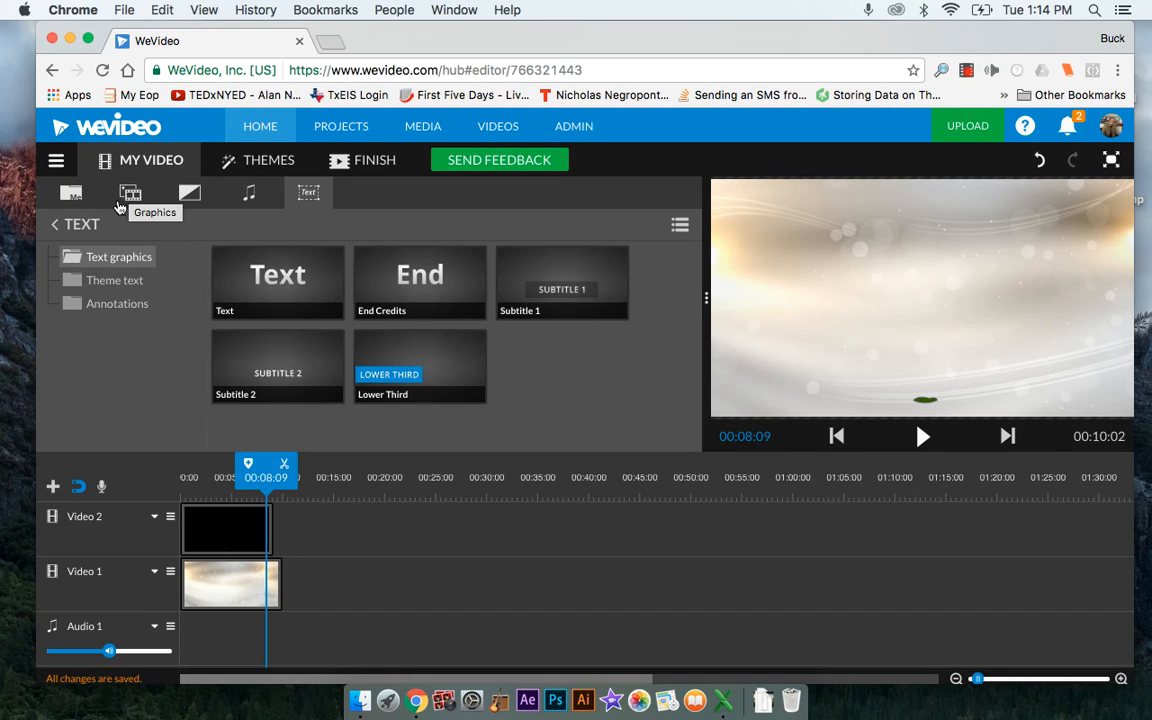
click(73, 195)
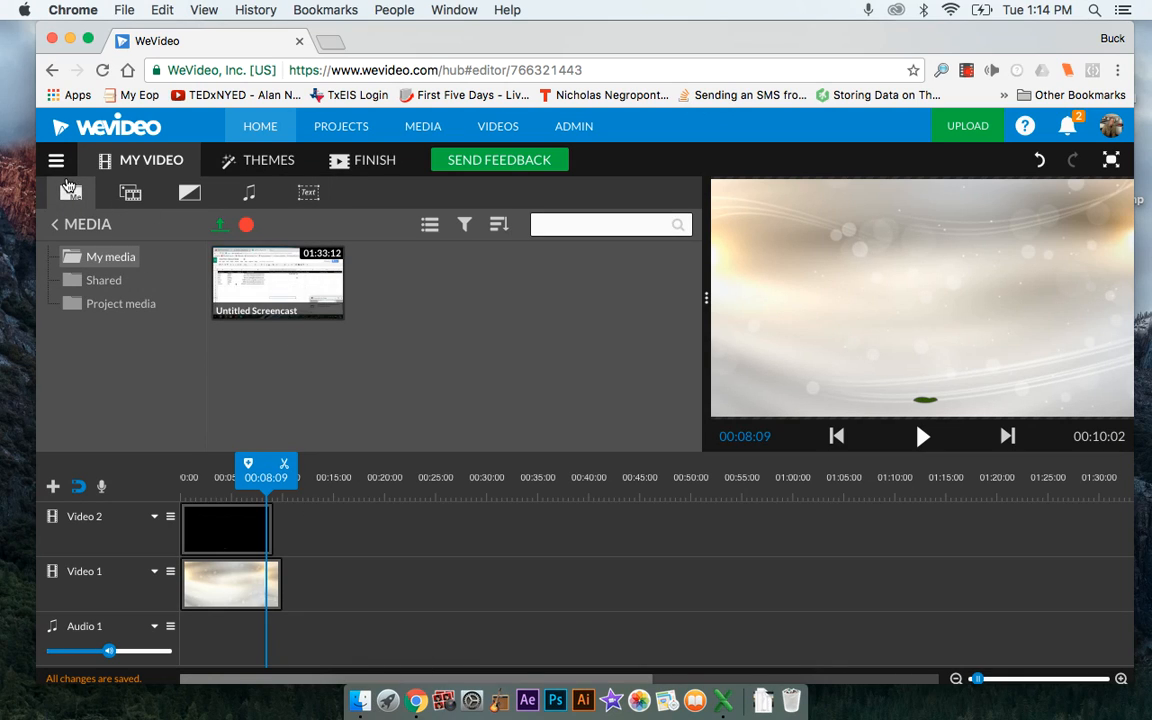
Create a new video edit from the home page
click(118, 137)
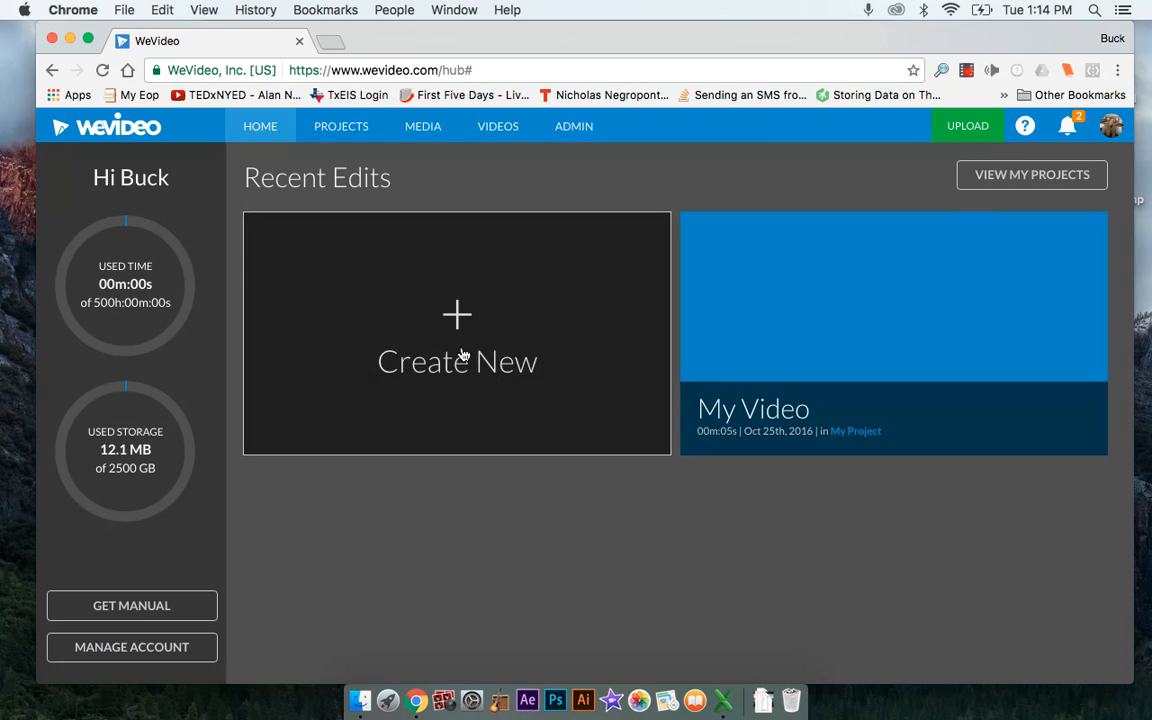
click(458, 360)
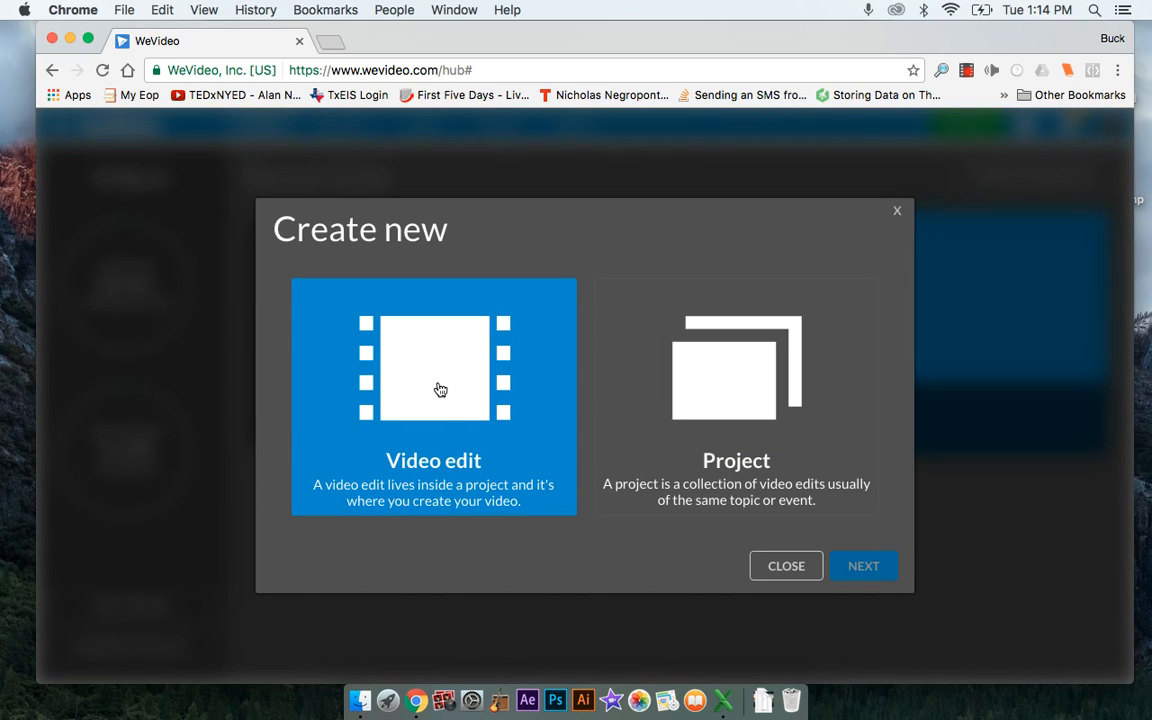
click(440, 389)
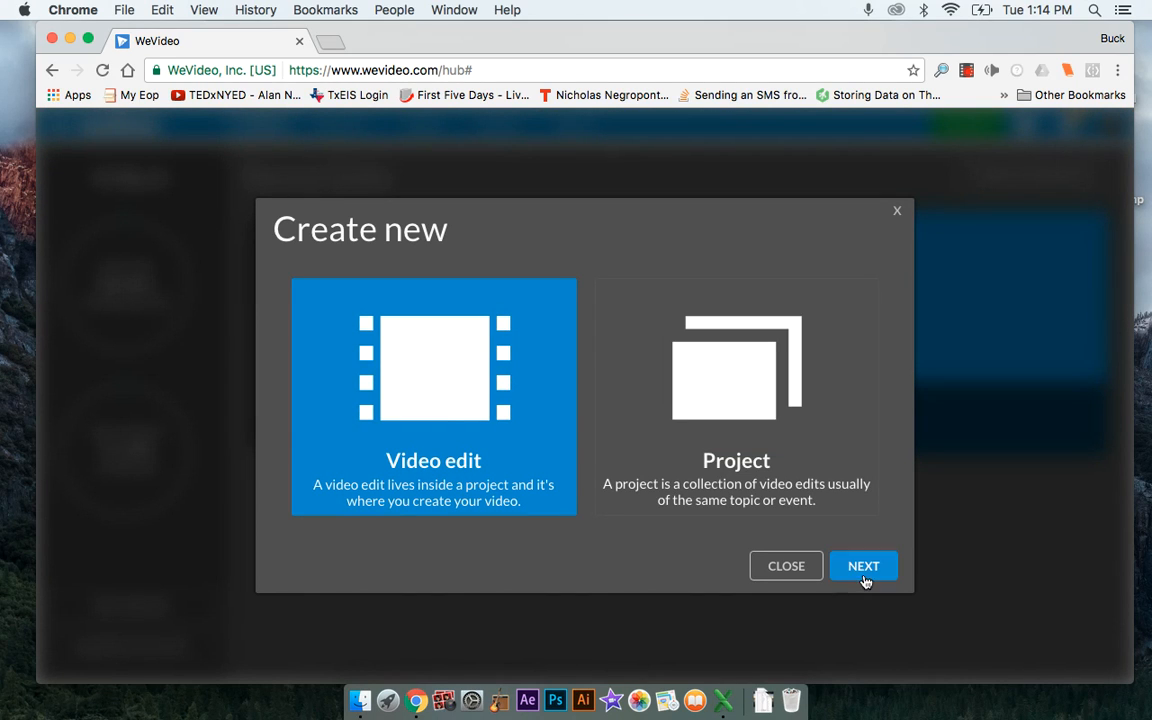
click(863, 566)
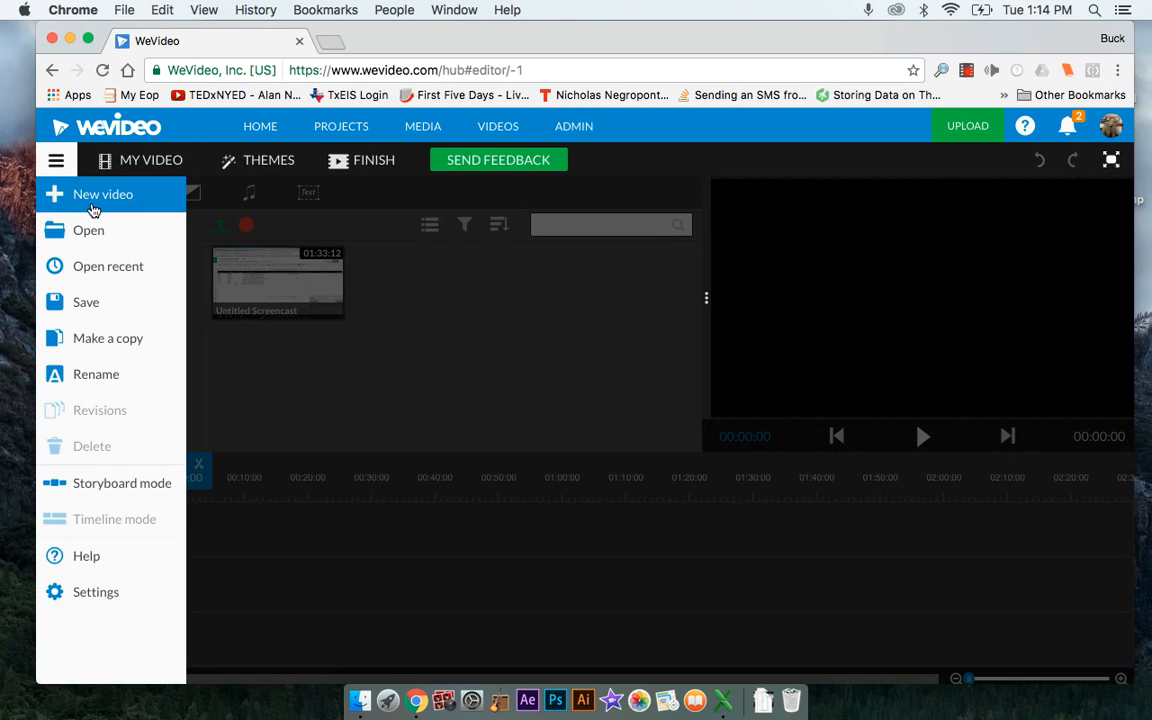
Return to the home page, start creating a new project and choose the Collaborative project type
click(95, 130)
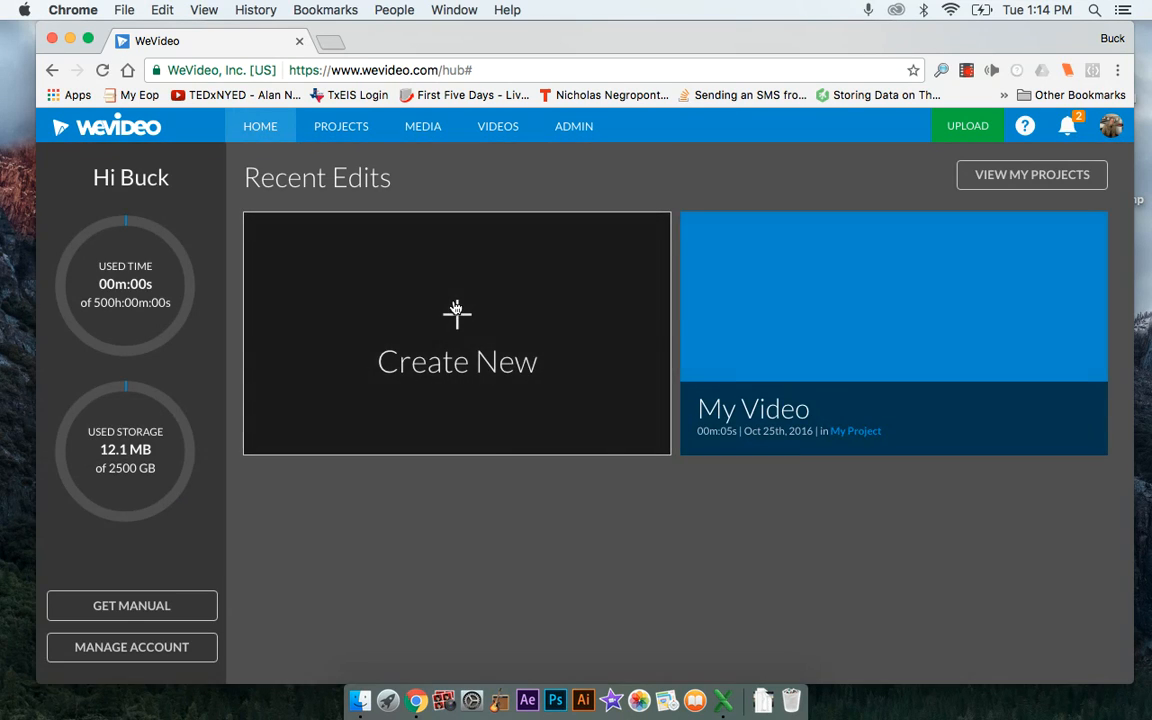
click(458, 320)
click(740, 415)
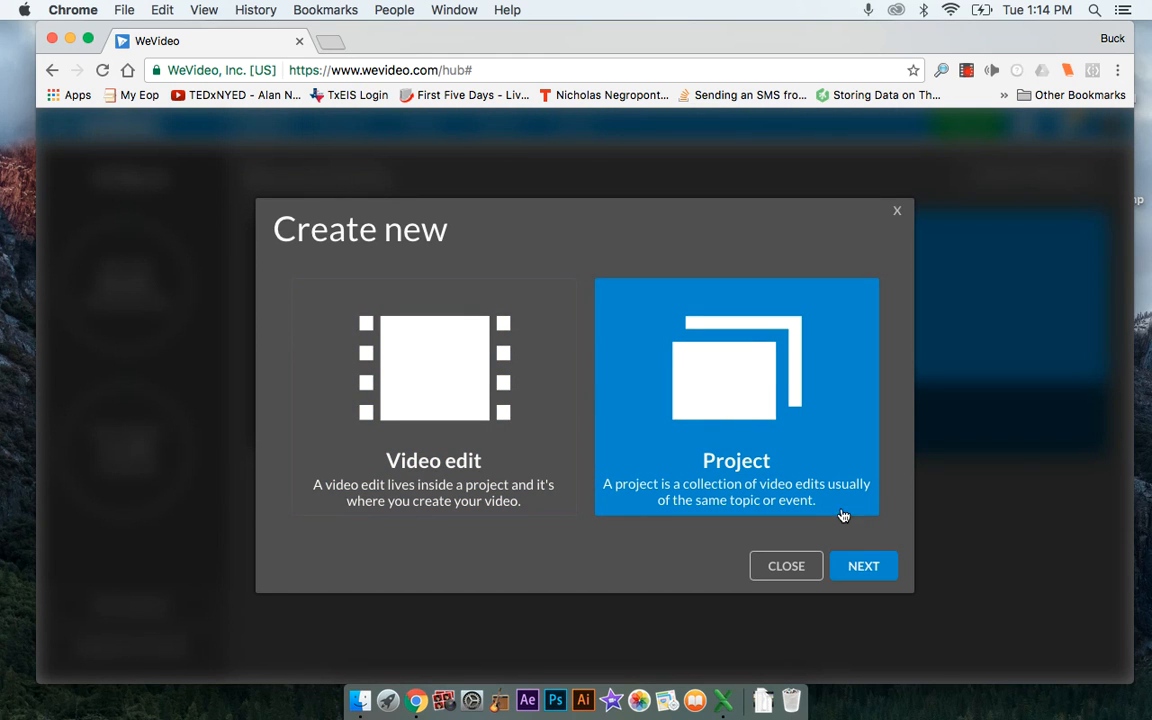
click(869, 567)
scroll(317, 436, down, 2)
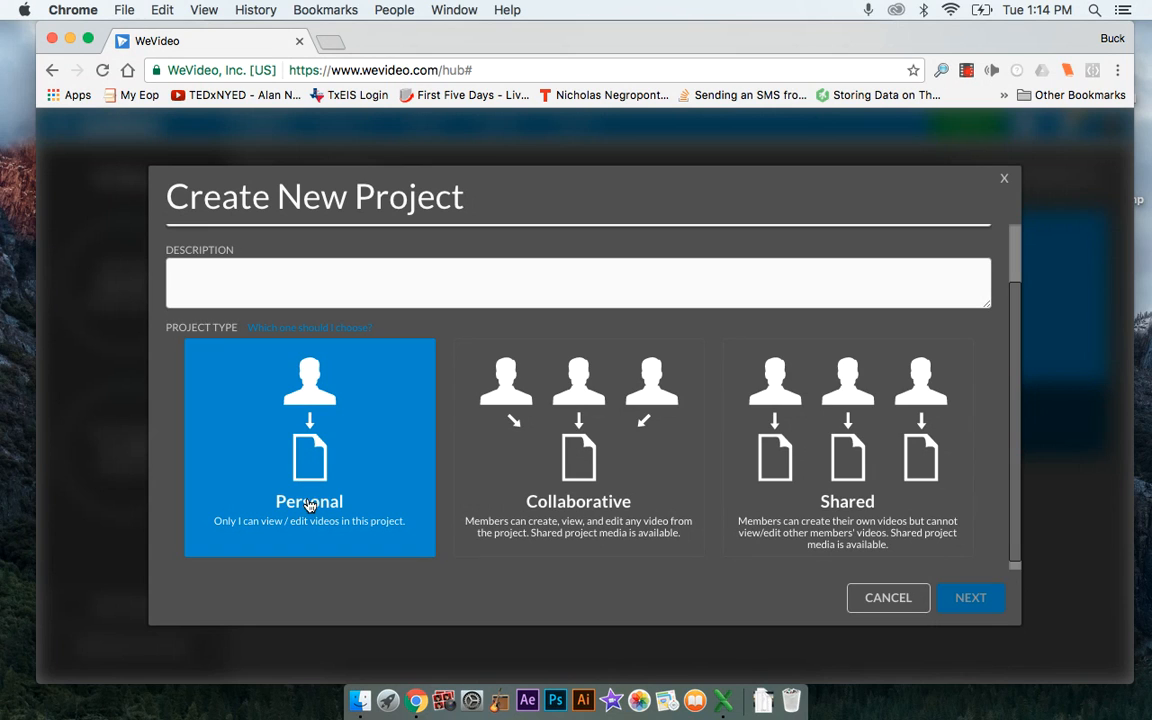
click(554, 487)
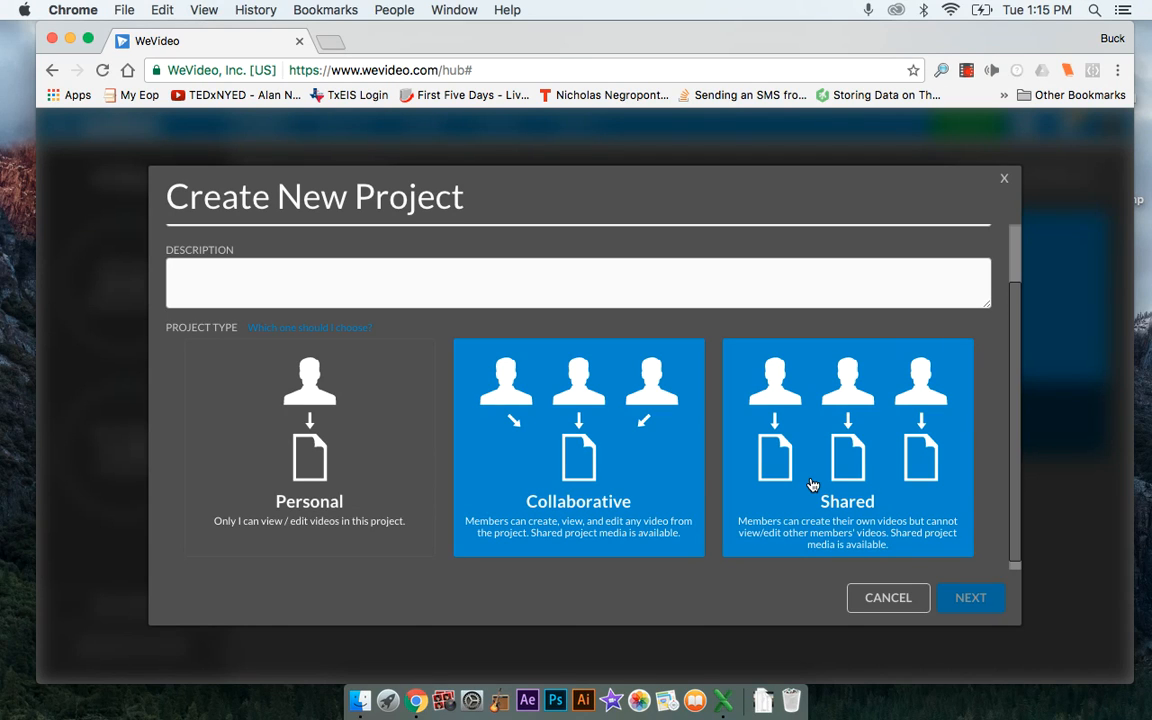
Enter "Test Collaborative" as the new project's description
click(483, 268)
text(Test Collaborative)
key(BackSpace)
key(BackSpace)
text(tive)
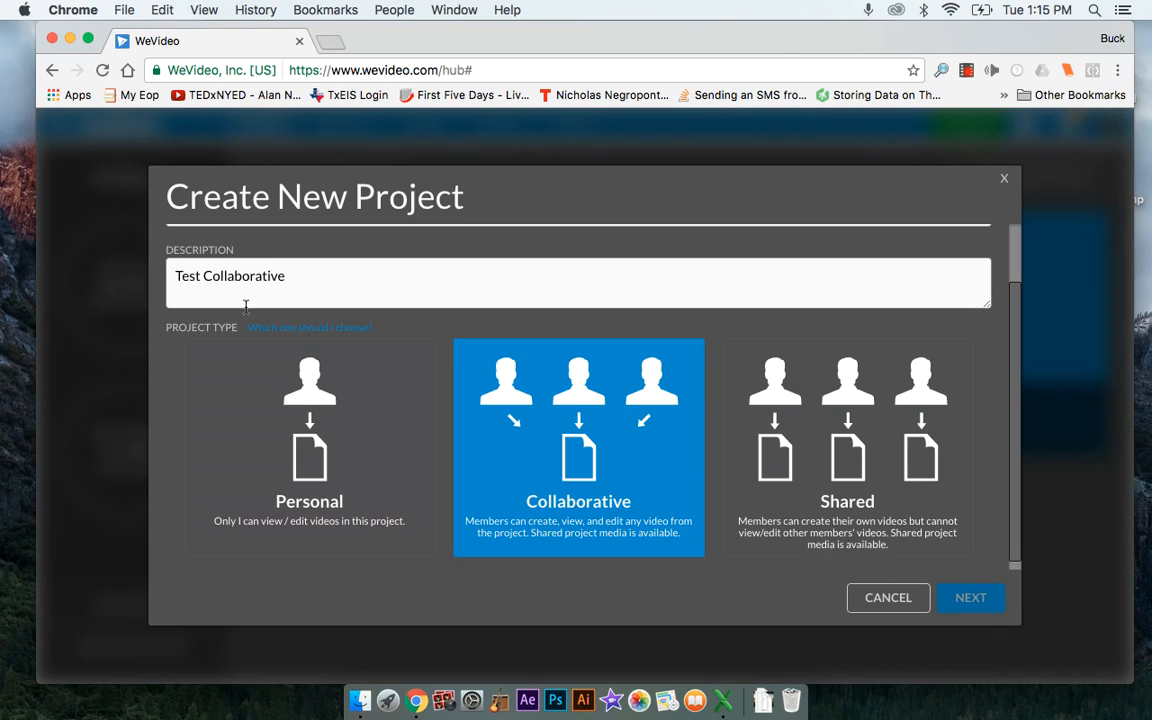
click(373, 305)
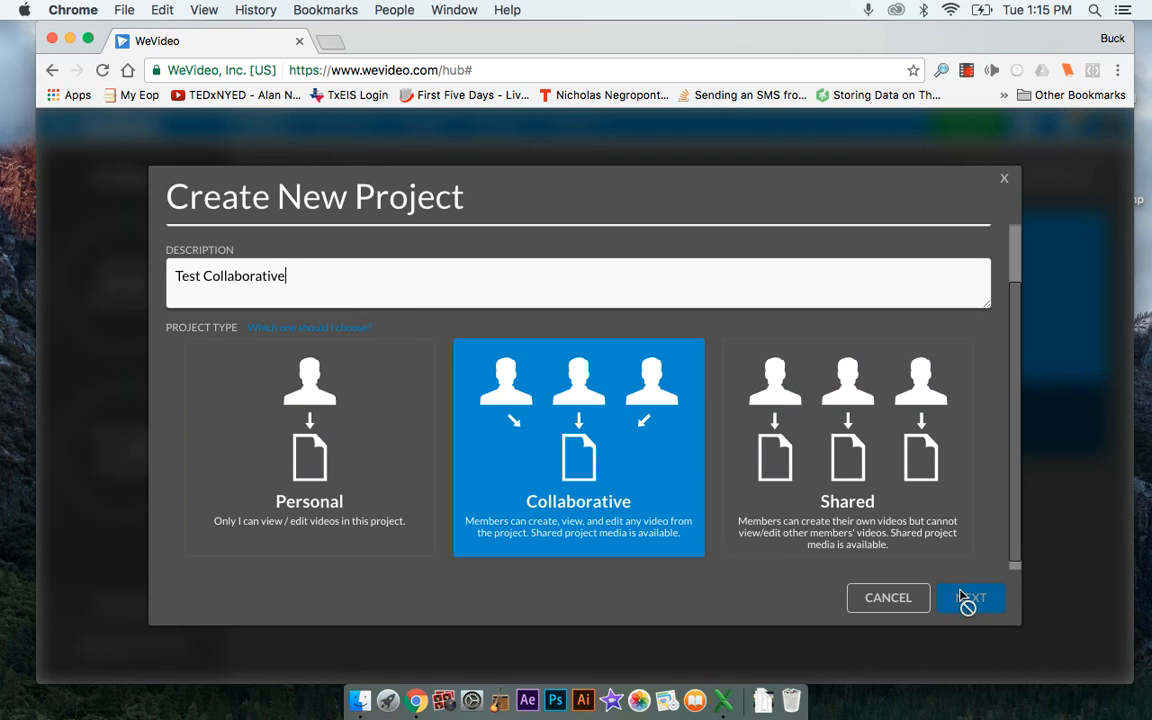
scroll(897, 519, down, 3)
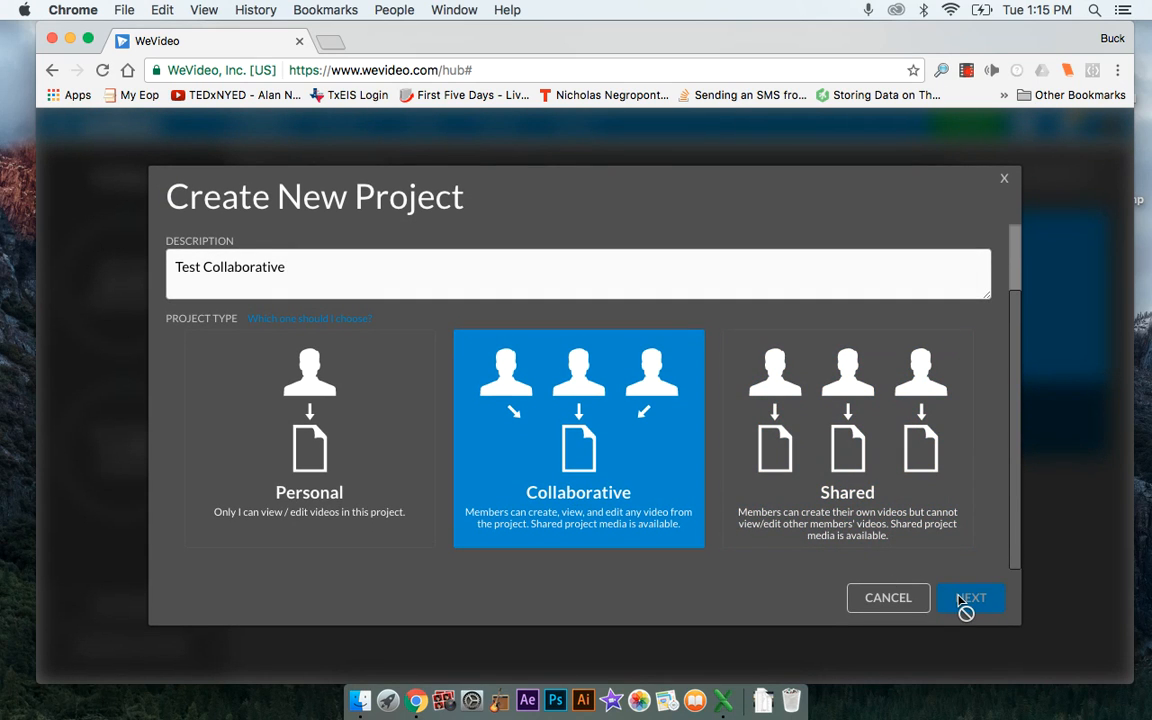
Name the project "Test Collaborative" and continue to adding members
scroll(525, 262, up, 2)
scroll(525, 262, up, 2)
click(345, 270)
text(Test Collaborative)
scroll(629, 346, down, 2)
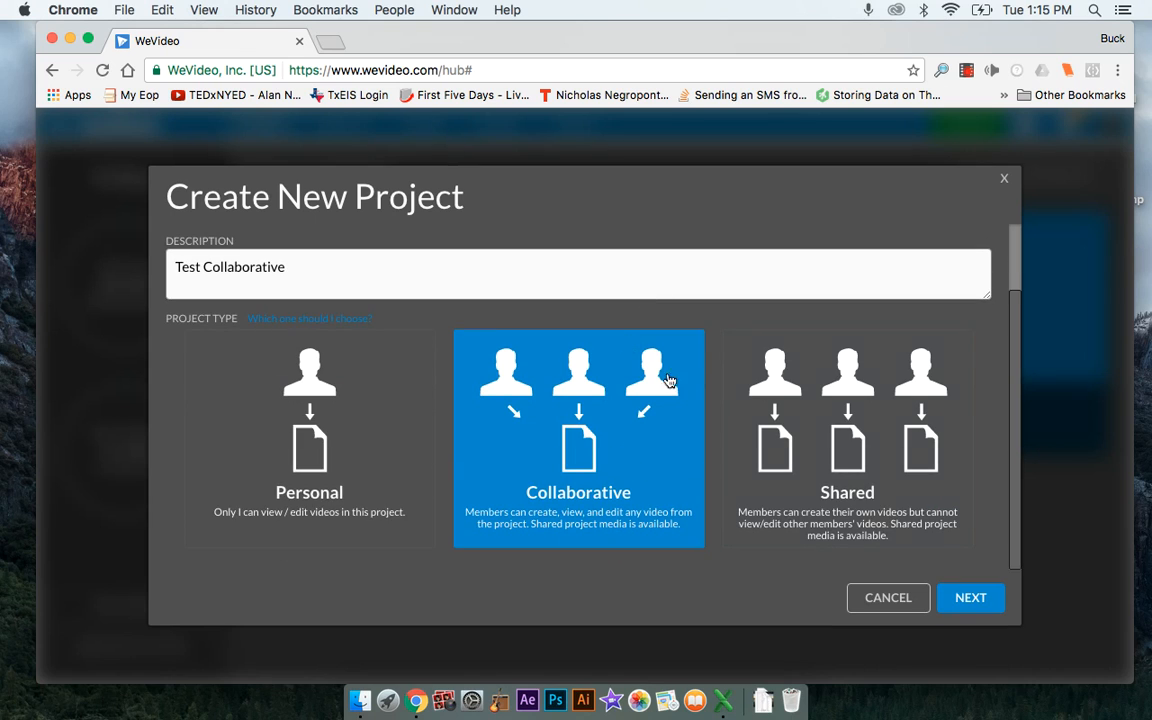
click(977, 607)
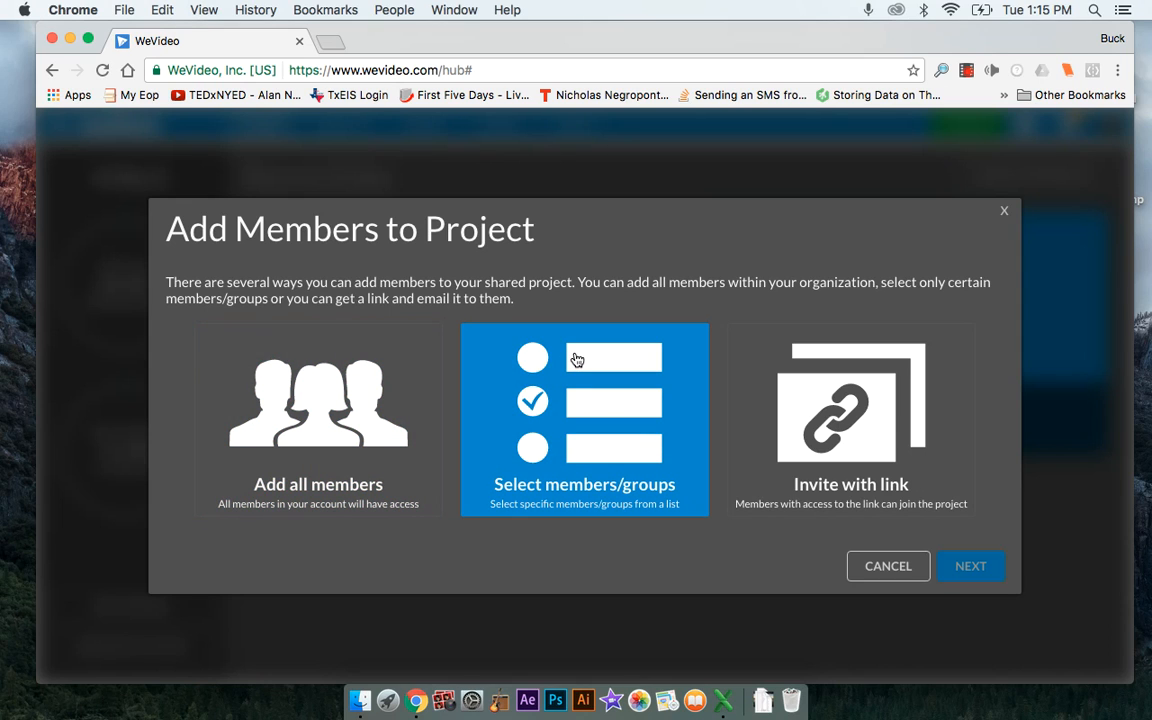
Choose Invite with link as the way to add members to the project
click(578, 355)
click(866, 461)
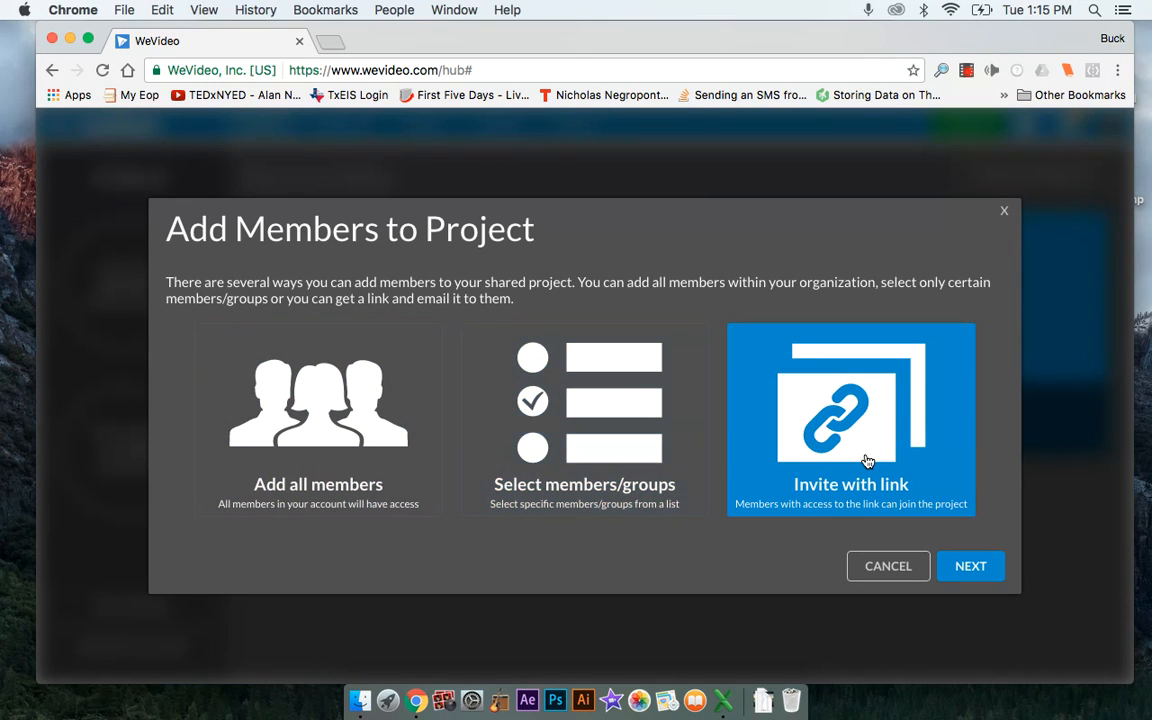
click(968, 570)
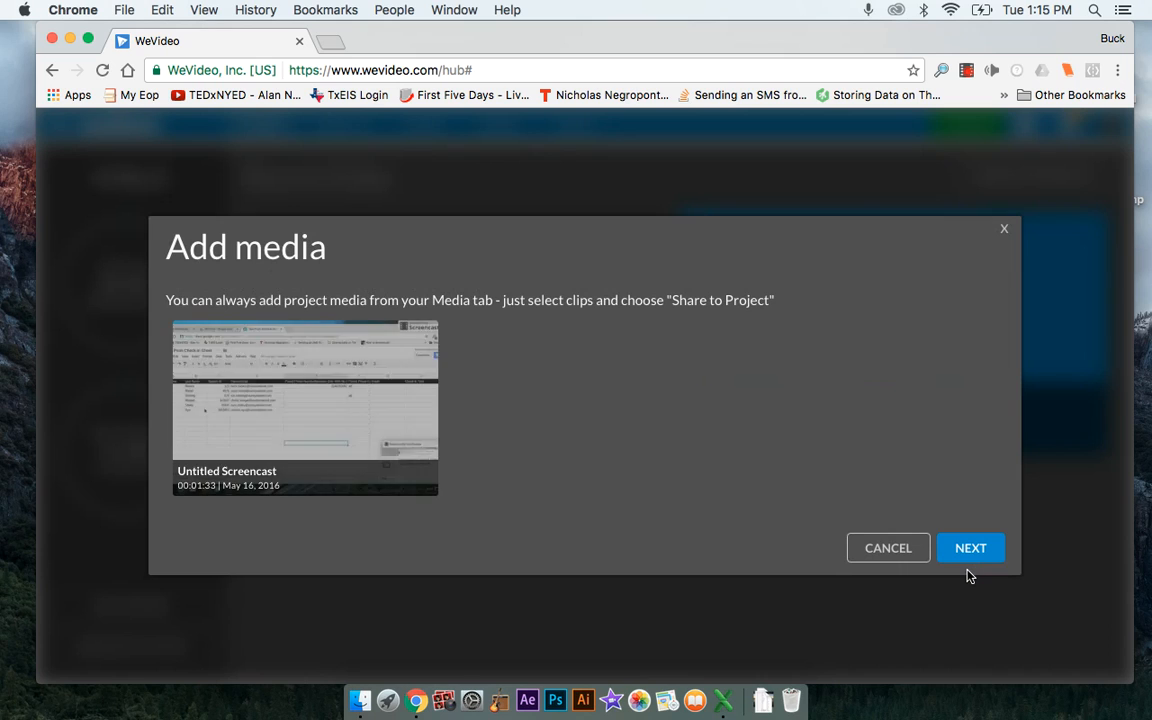
Add the Untitled Screencast clip to the project's media and finish creating the project
click(377, 423)
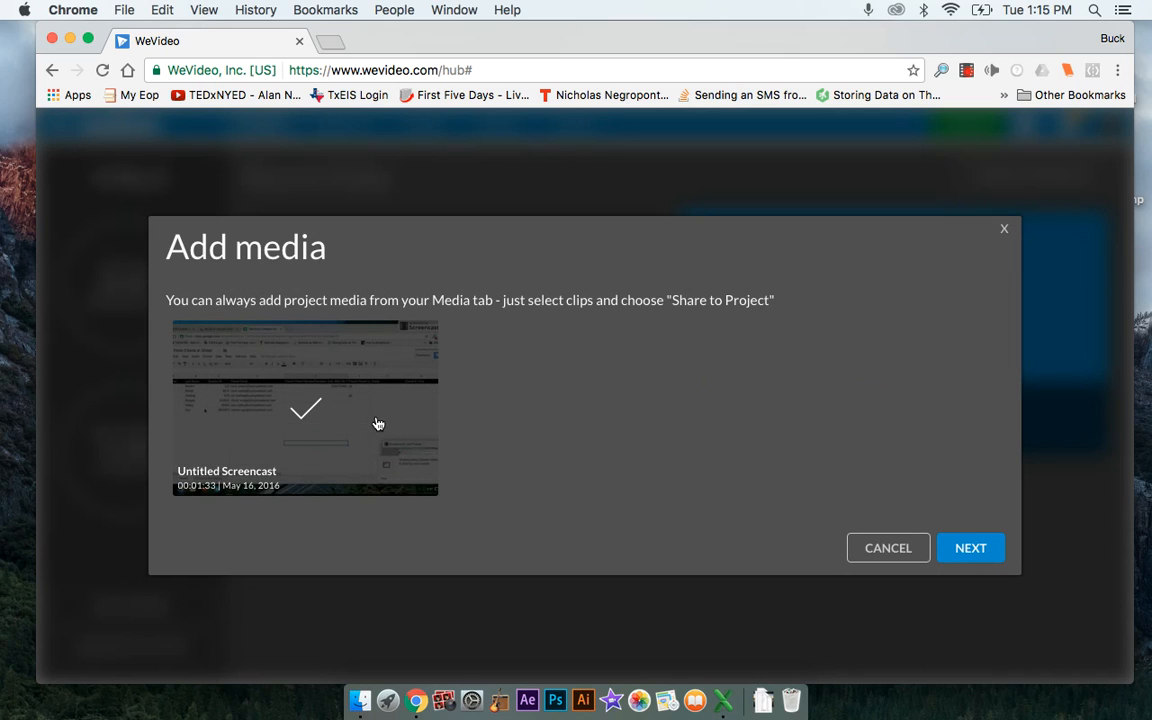
click(945, 556)
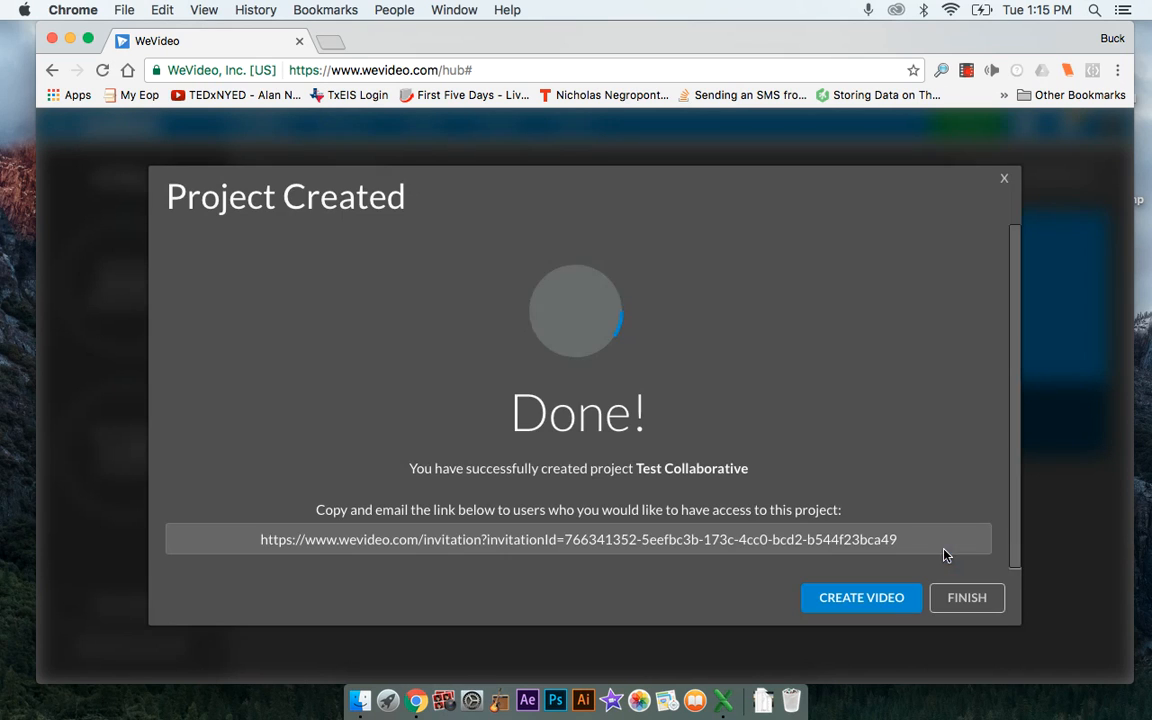
click(963, 598)
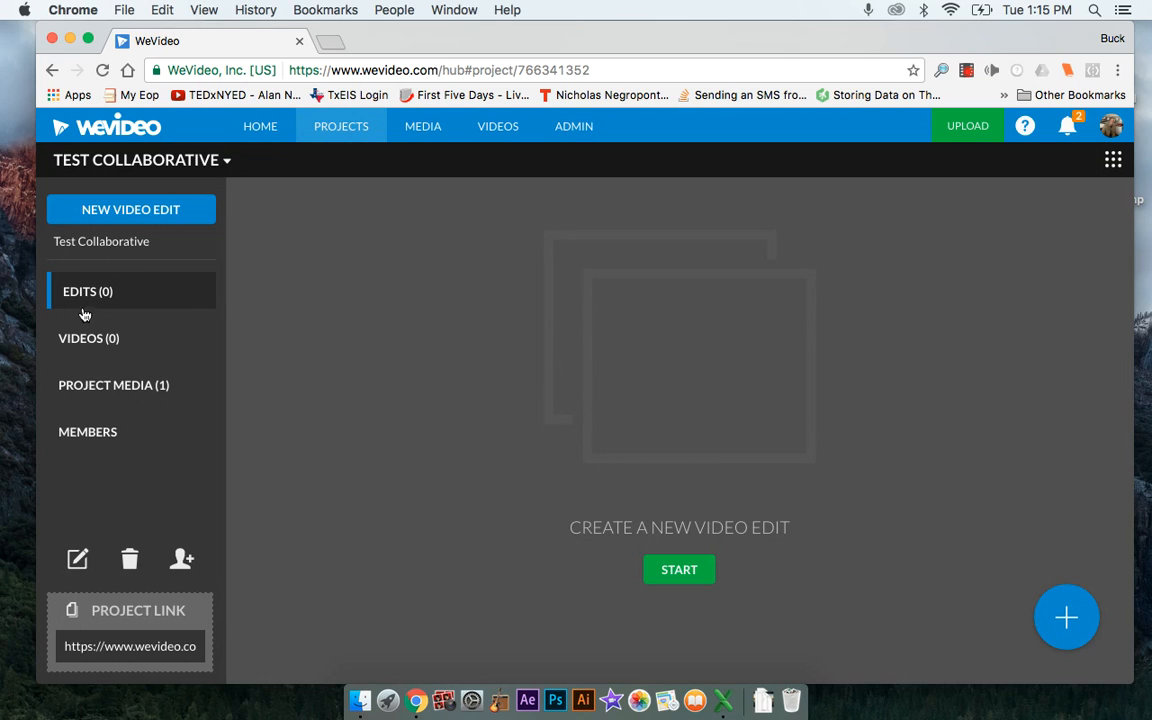
Start a new video edit in the project and look through its My media and Shared folders
click(705, 565)
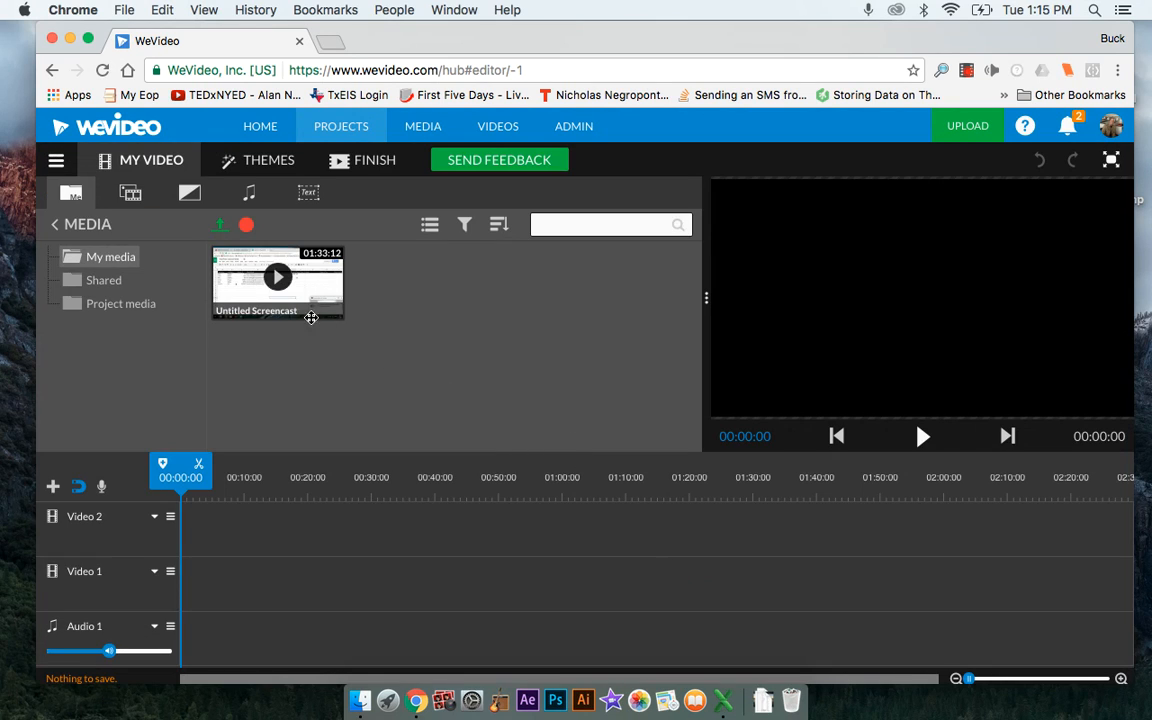
click(105, 281)
click(105, 258)
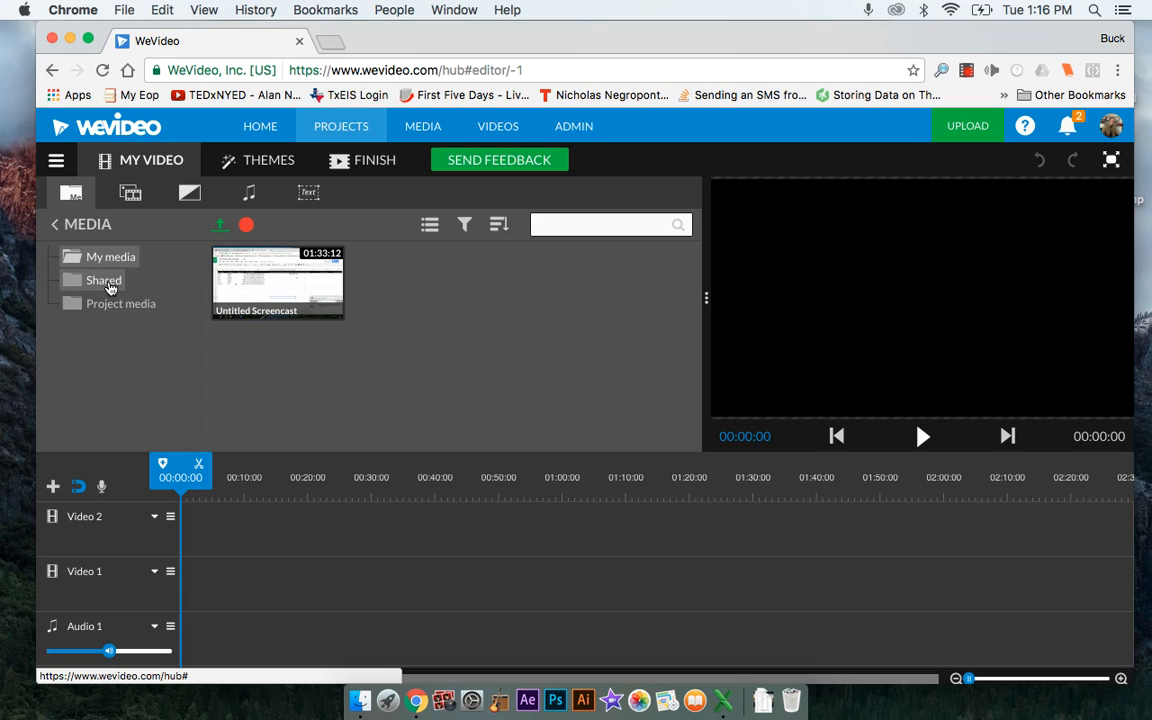
click(104, 282)
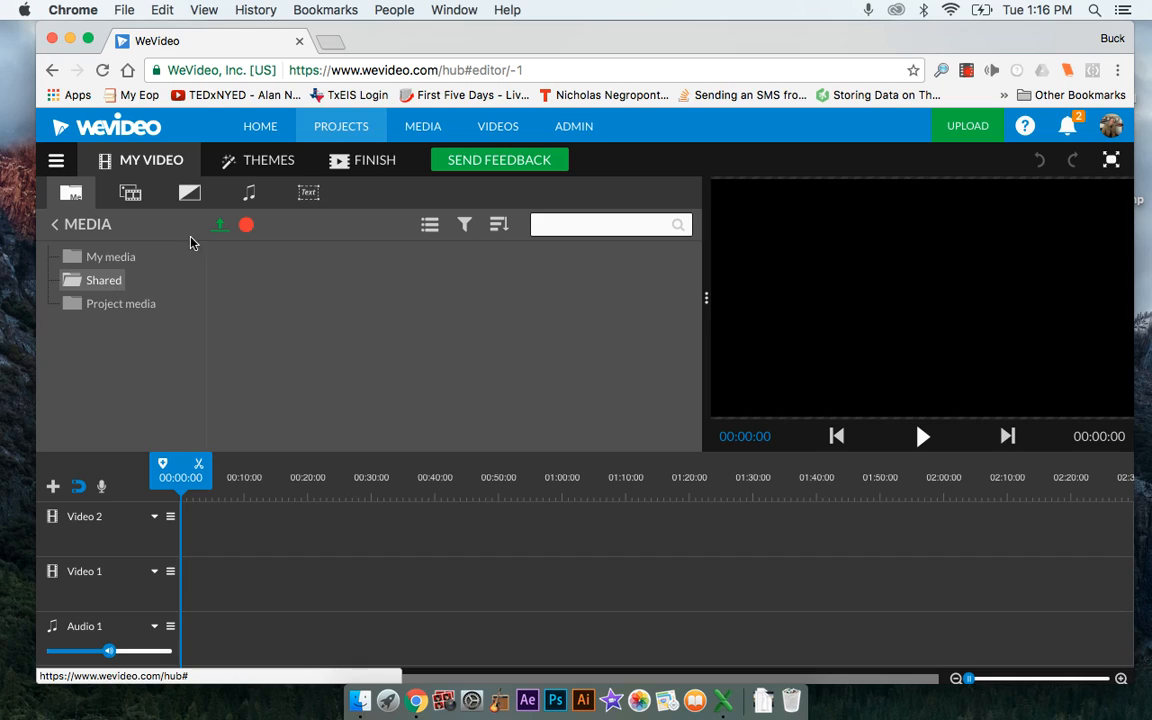
Place the Untitled Screencast clip from My media at the start of the Video 2 track
click(110, 258)
mouse_move(259, 288)
drag(259, 288, 203, 519)
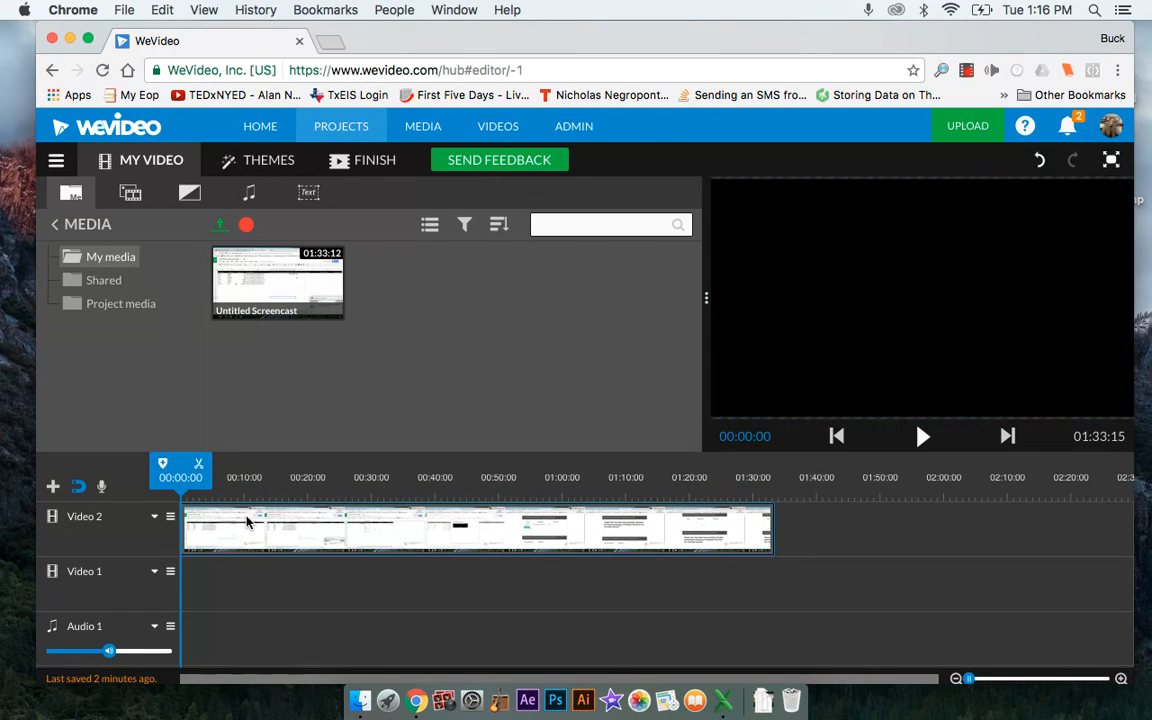
Open the Untitled Screencast clip for editing and look through its Transform, Volume, Animation, Color and Speed settings
double_click(380, 528)
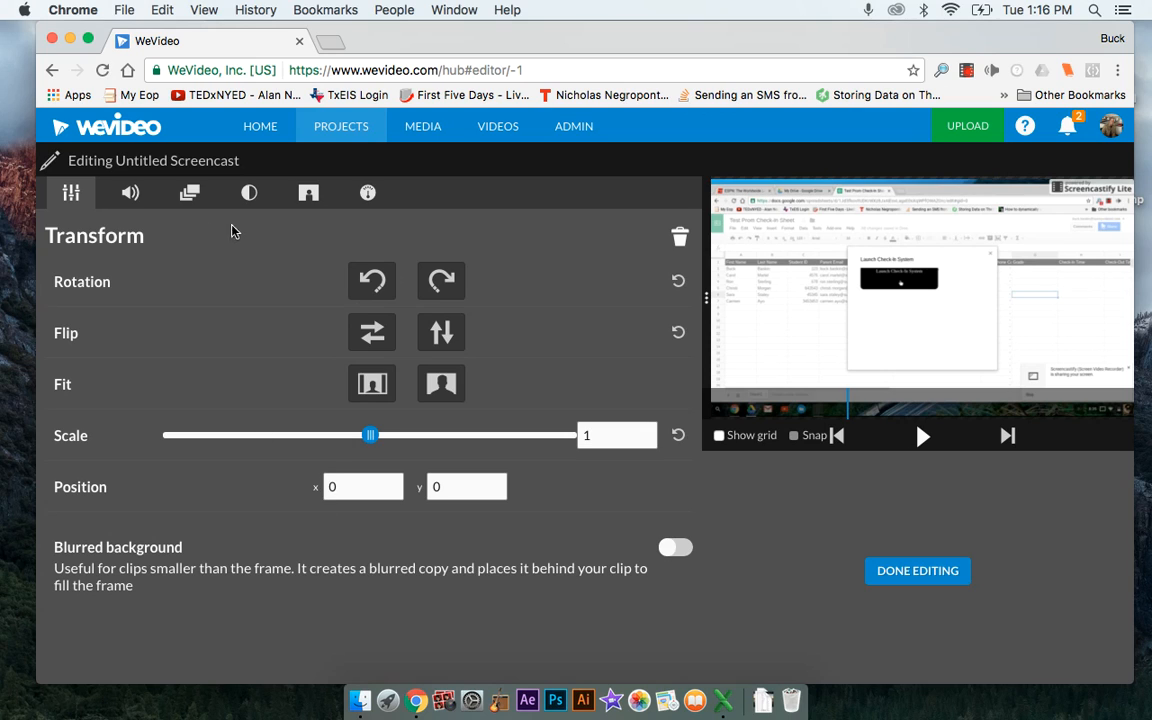
click(123, 188)
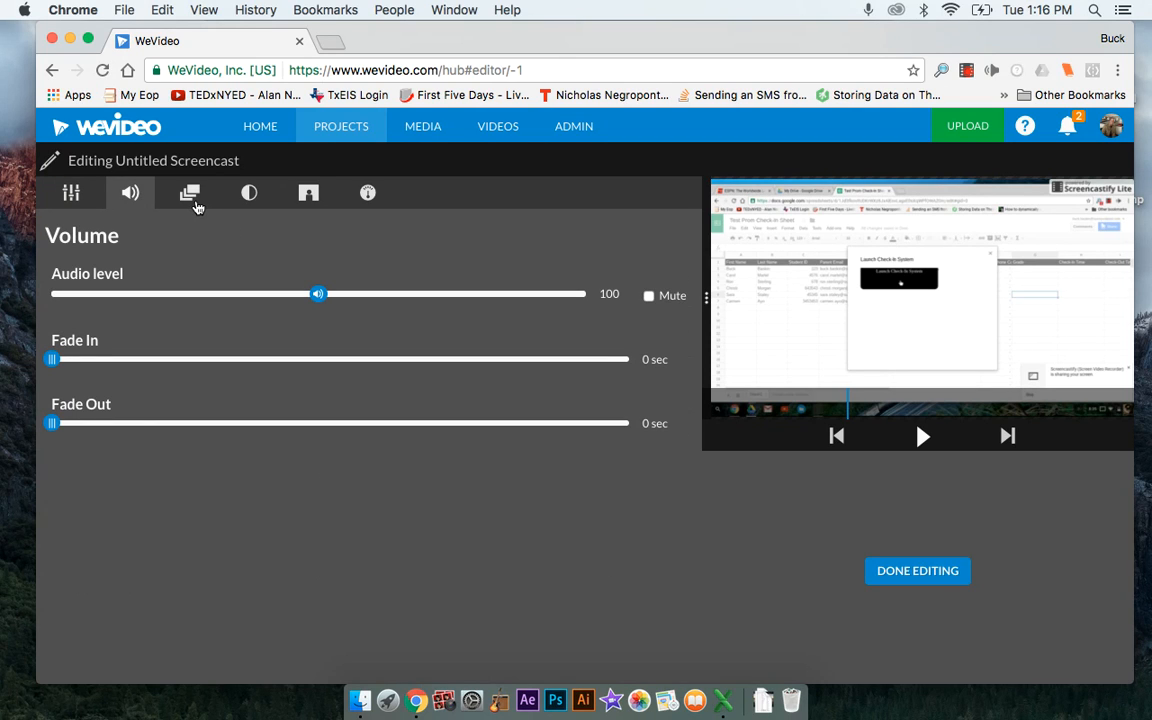
click(186, 195)
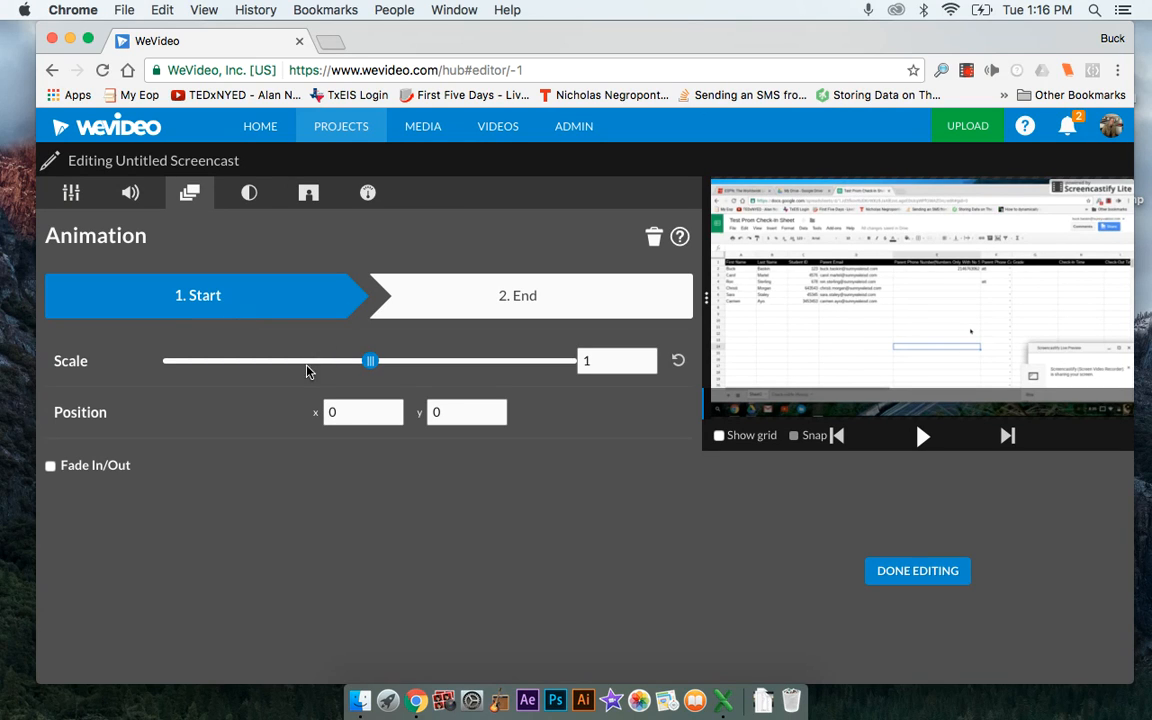
click(246, 193)
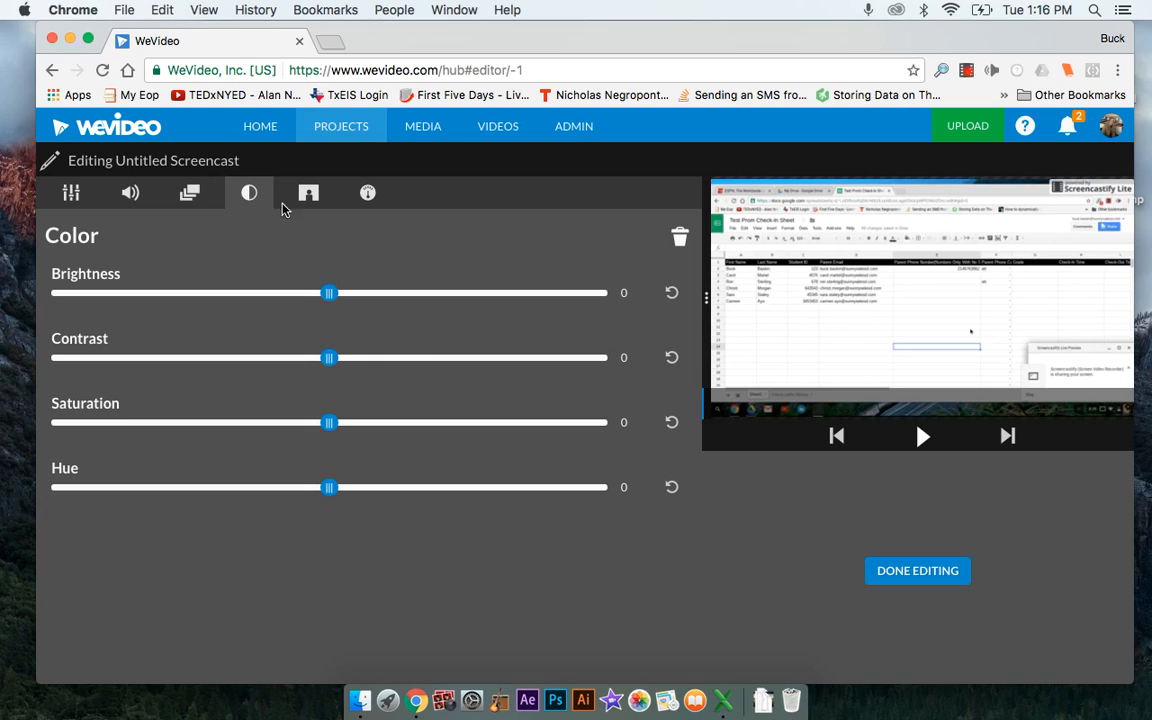
click(368, 195)
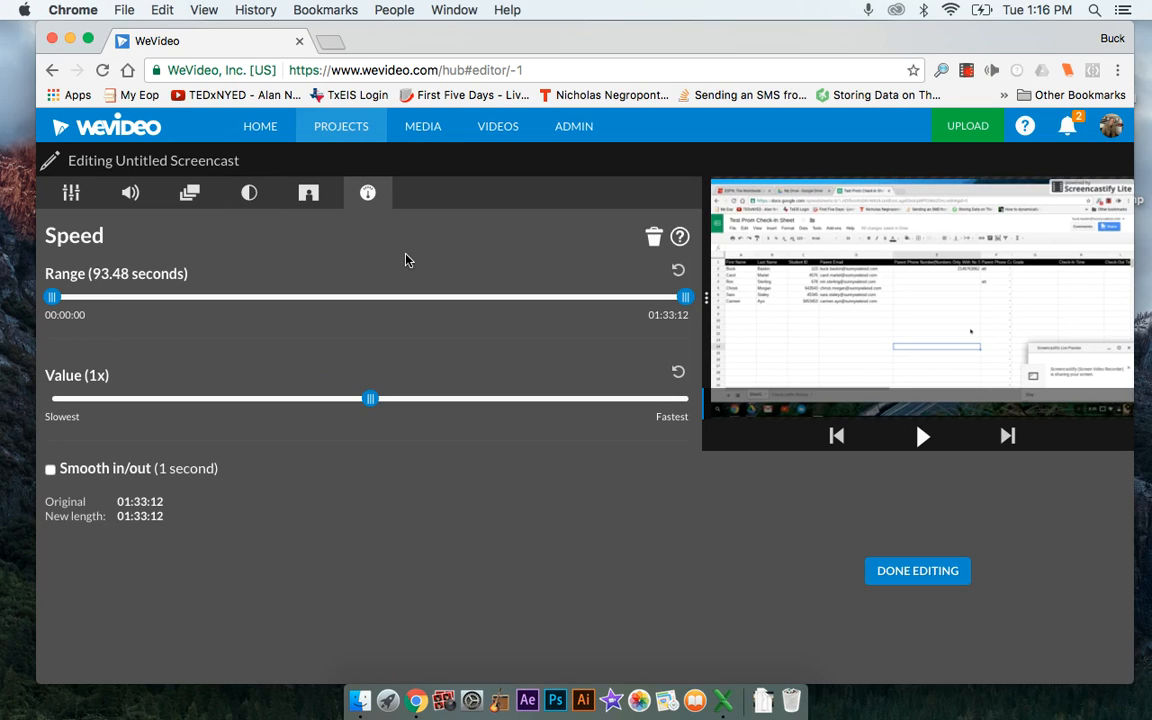
Apply color keying to the clip by sampling its white area, set the key color to 000000 and finish editing
click(308, 192)
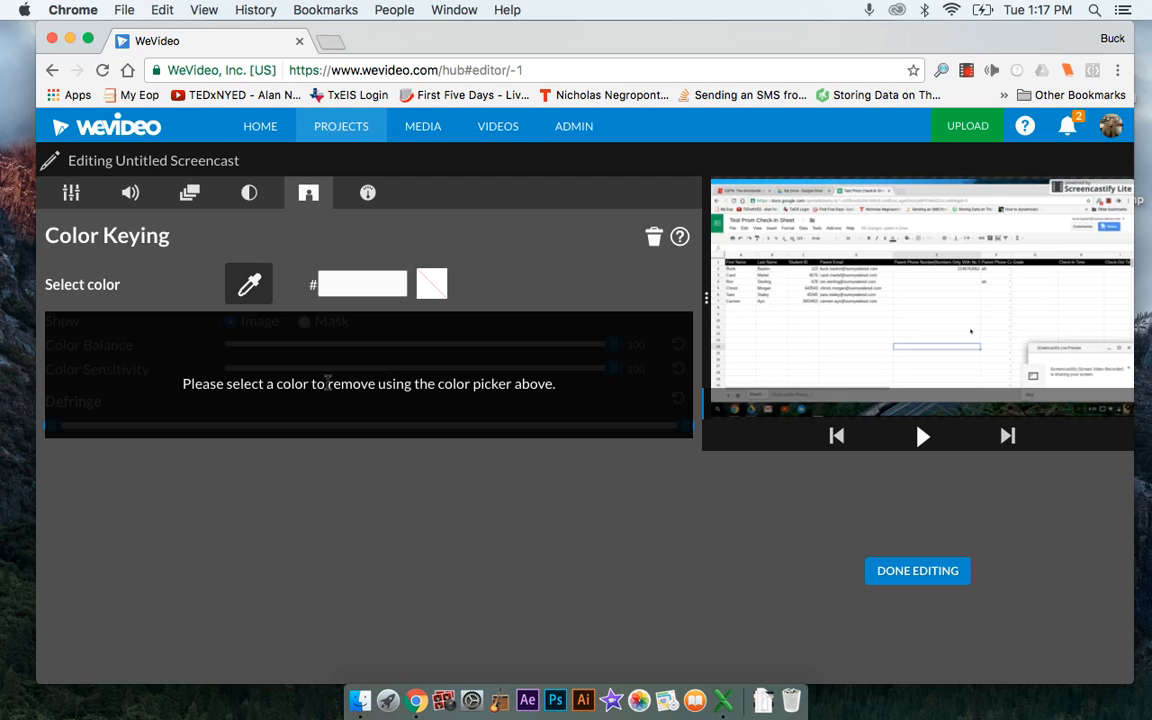
click(788, 343)
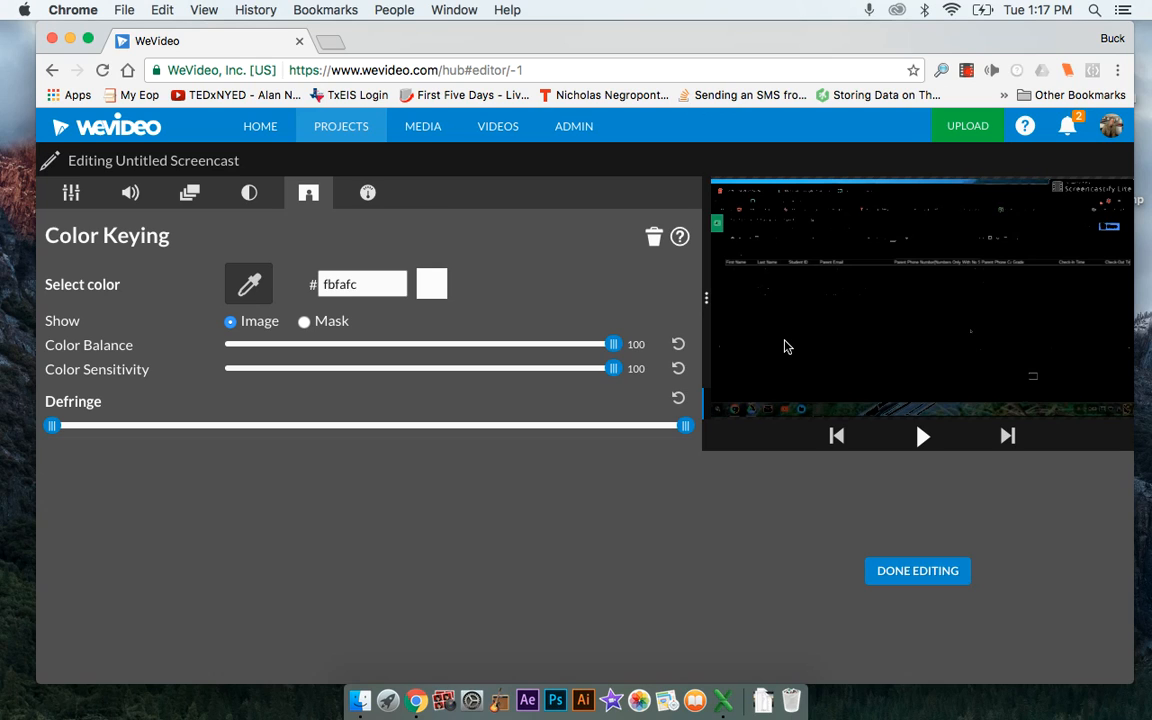
double_click(356, 286)
key(BackSpace)
text(000000)
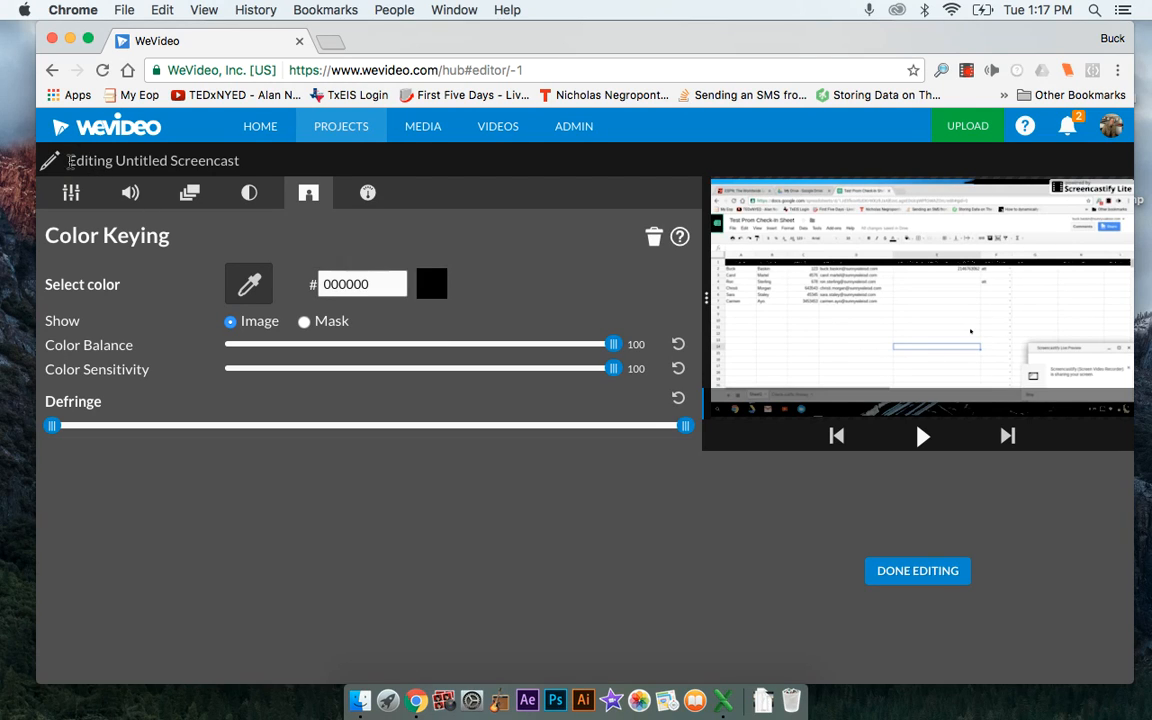
click(904, 571)
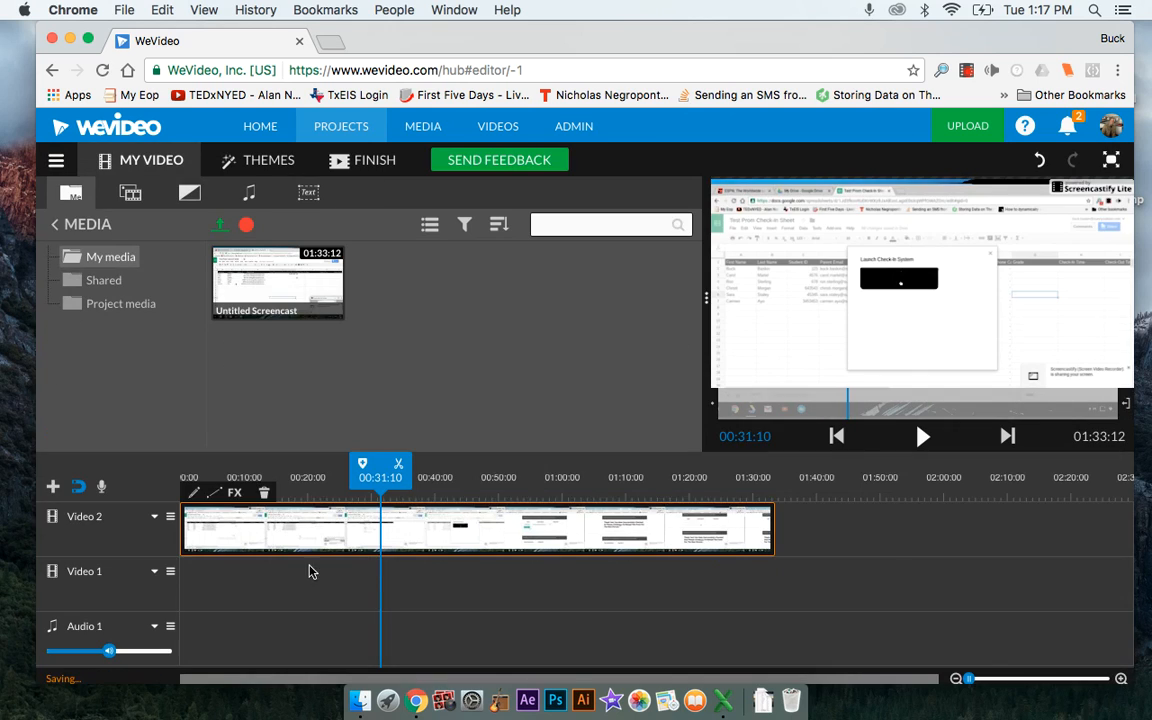
Look through the Backgrounds collection in the graphics library
click(129, 194)
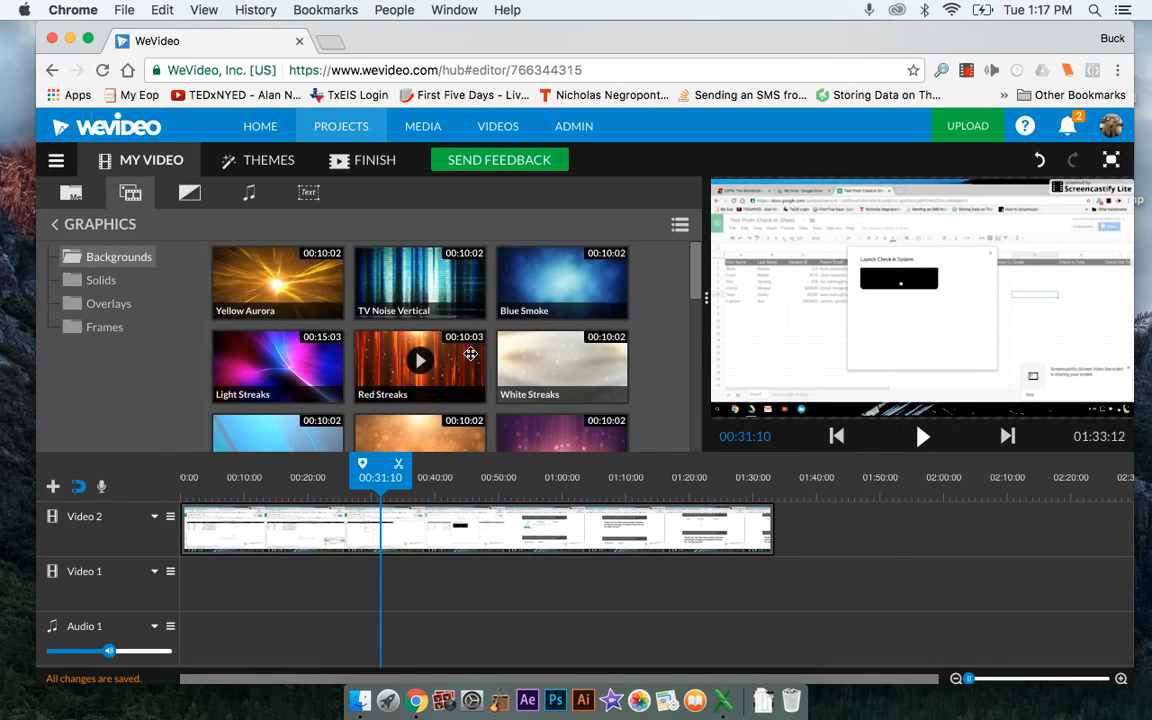
scroll(420, 350, down, 4)
mouse_move(470, 354)
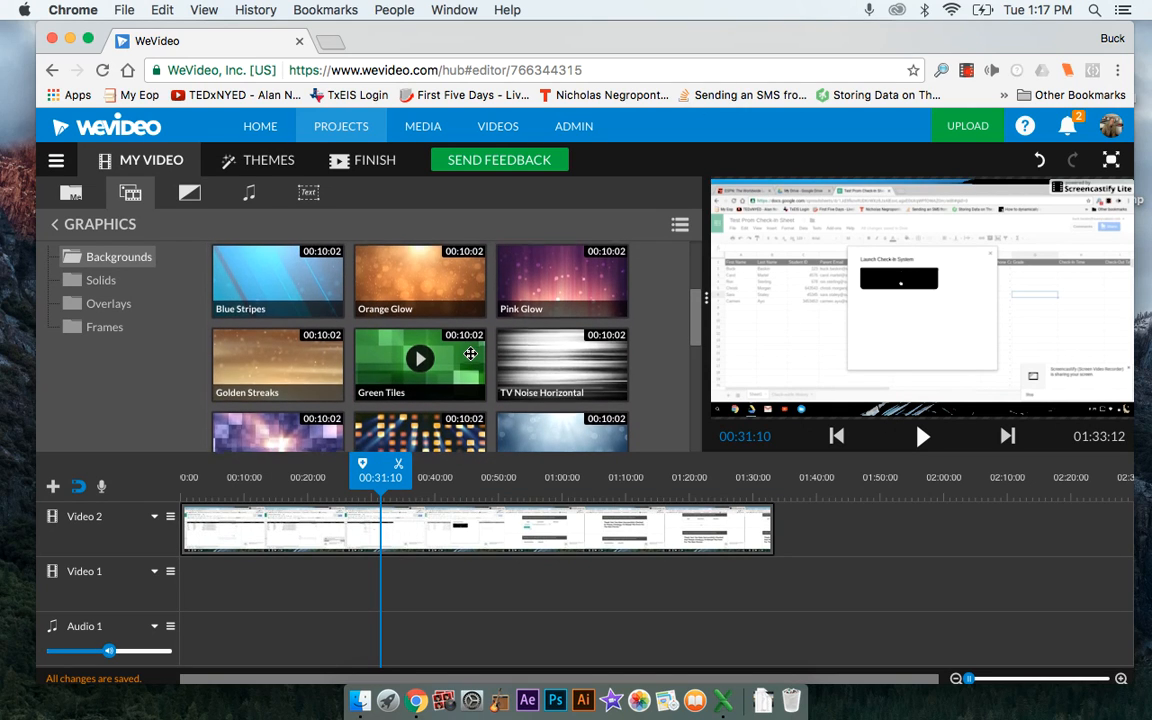
scroll(470, 354, up, 1)
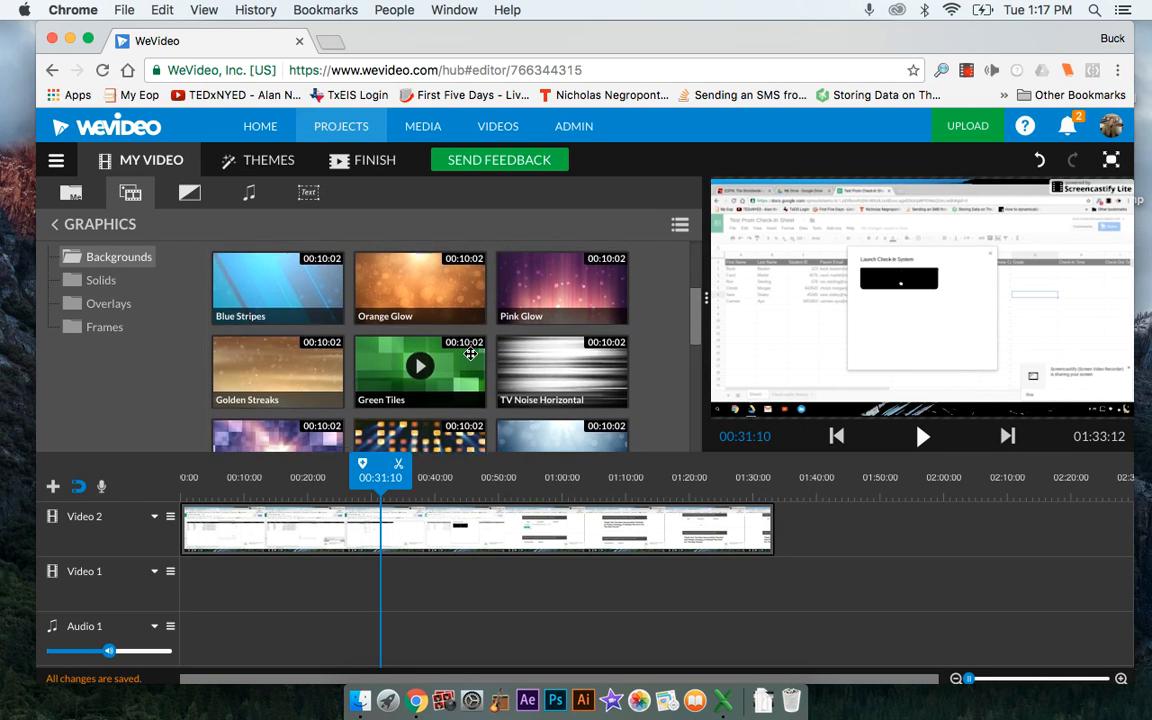
scroll(470, 354, up, 5)
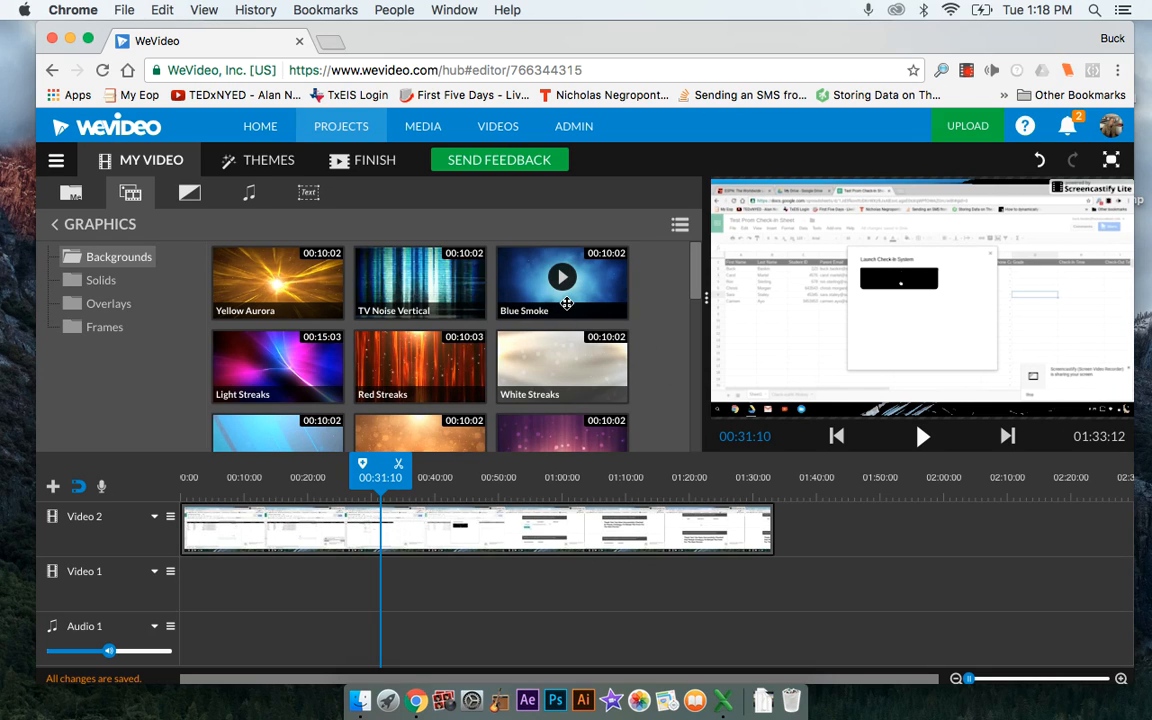
click(966, 72)
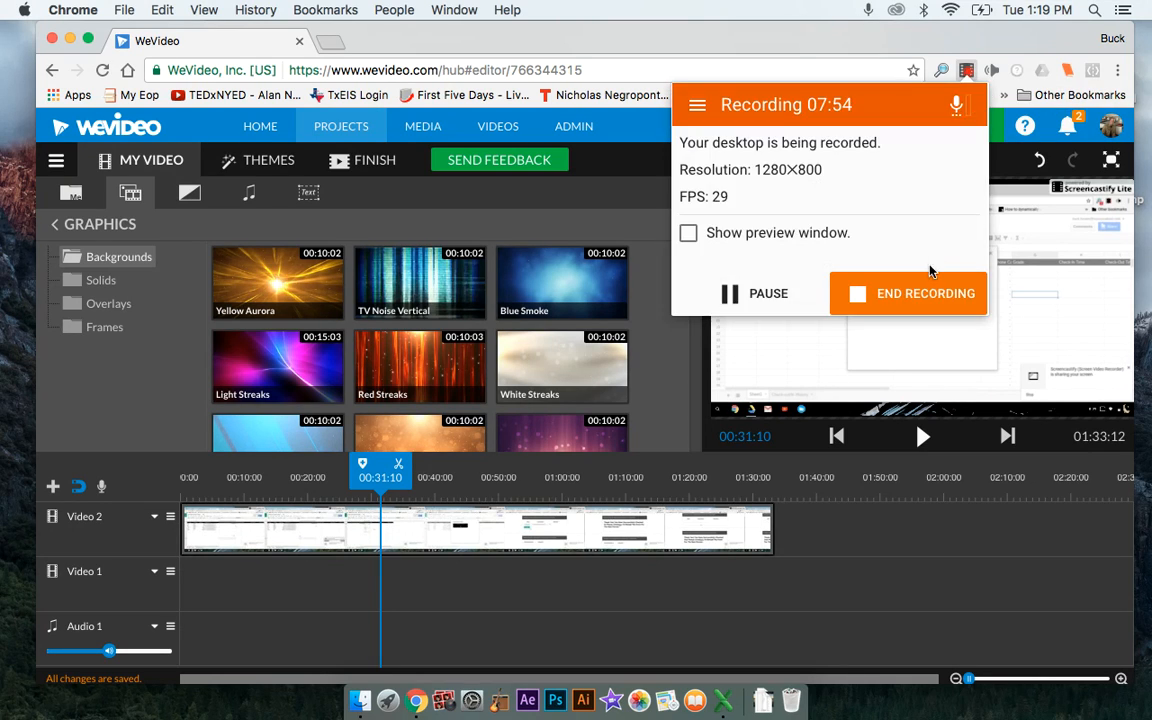